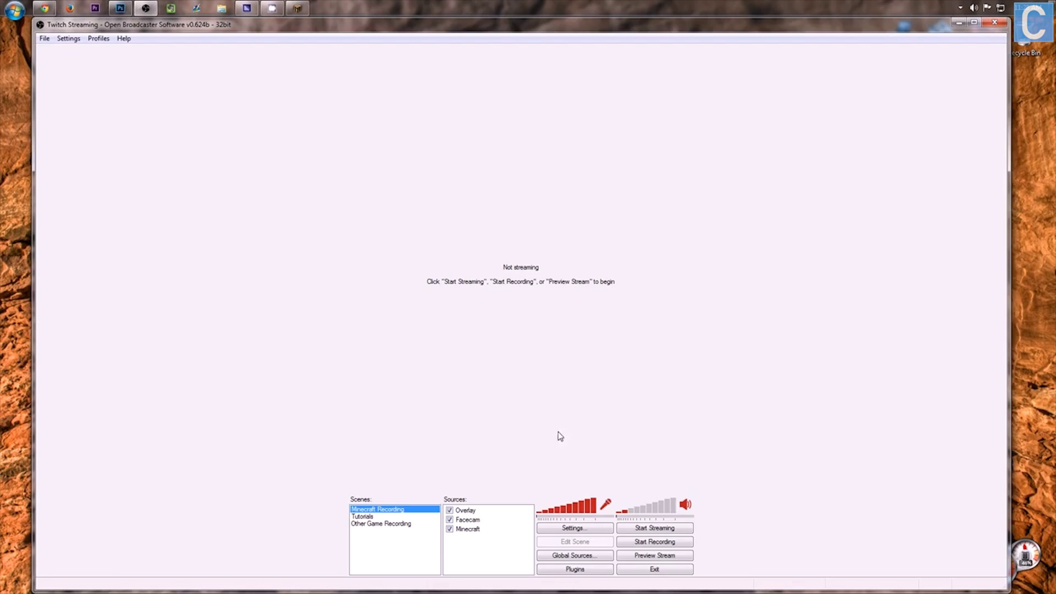
# - Add a scene named 'PC Gaming' to the Scenes list, then open the Sources menu
pyautogui.rightClick(379, 564)
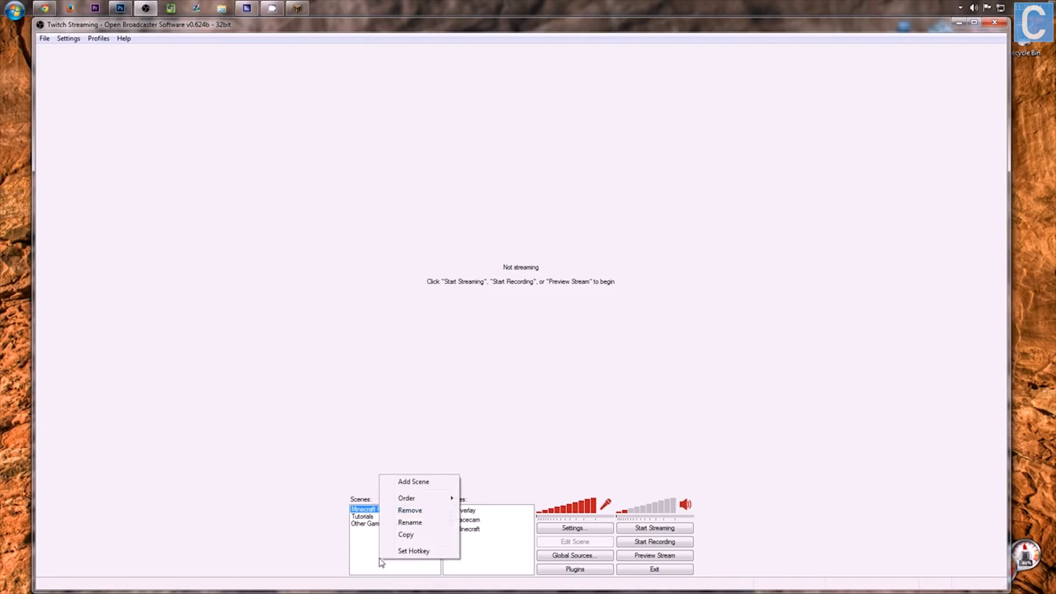
pyautogui.click(416, 483)
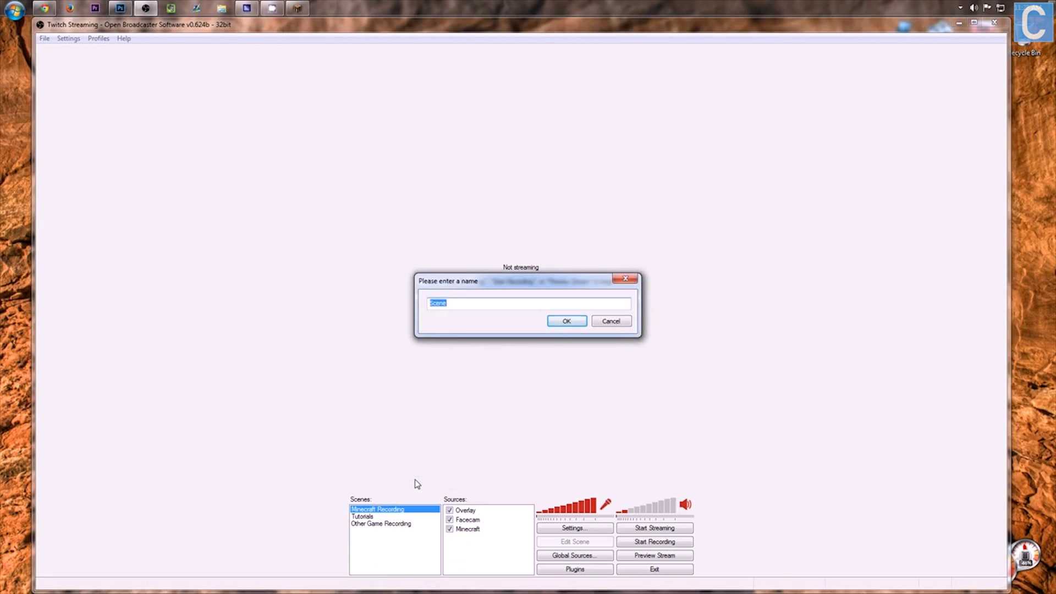
pyautogui.write('Pc')
pyautogui.write(' Gaming')
pyautogui.press('Return')
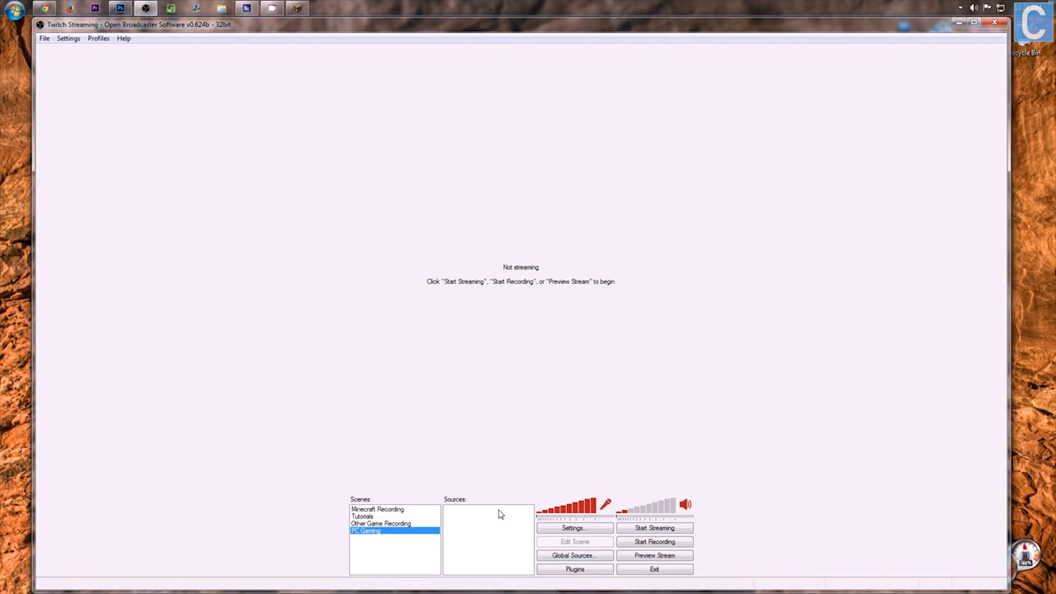
pyautogui.rightClick(454, 532)
# - Add a Game Capture source named 'Minecraft' to the scene
pyautogui.moveTo(474, 534)
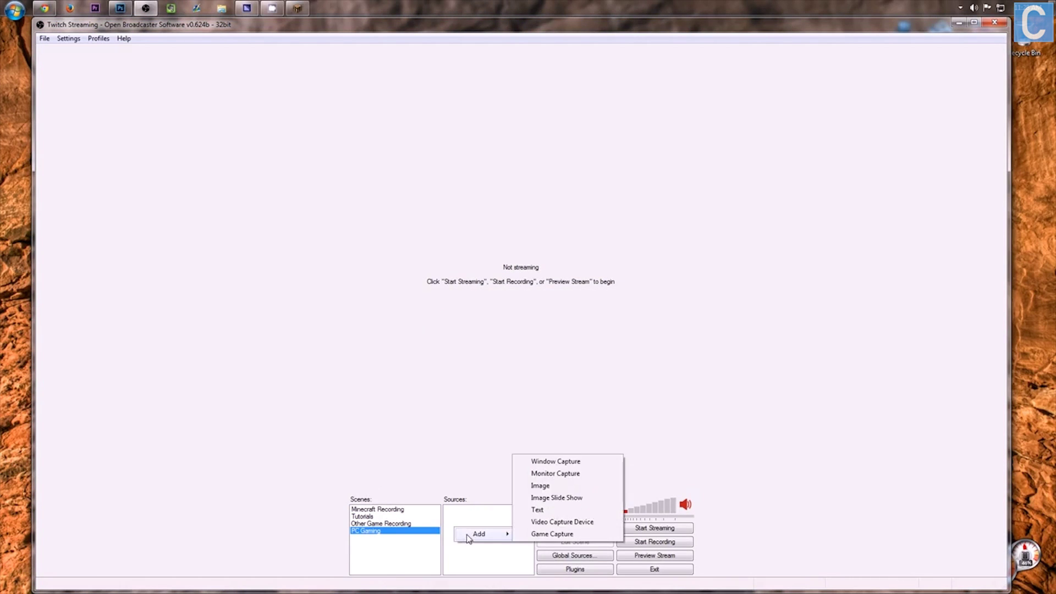
pyautogui.click(553, 534)
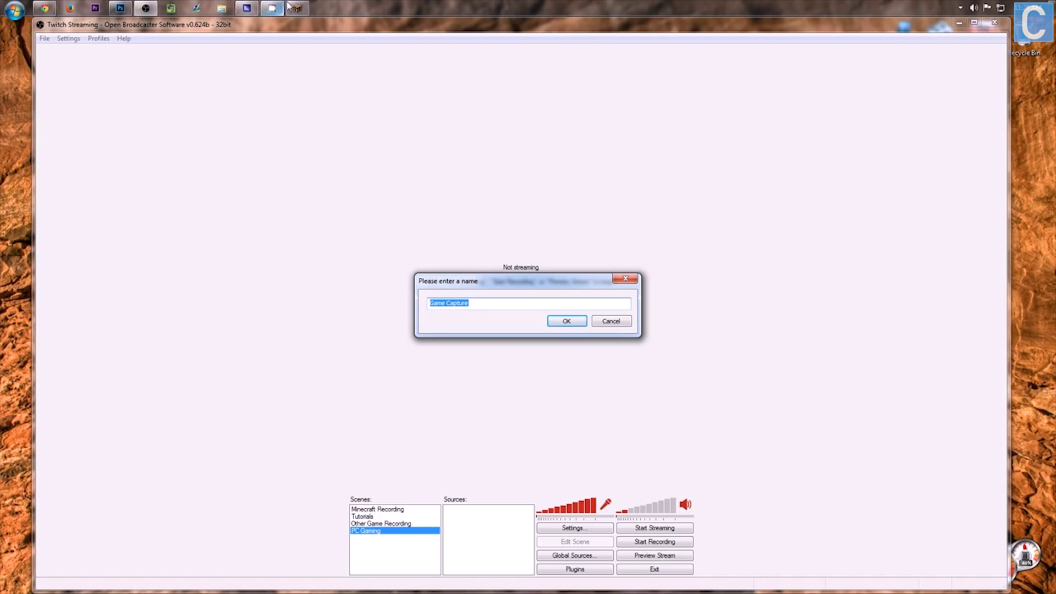
pyautogui.moveTo(297, 7)
pyautogui.write('Minecraft')
pyautogui.press('Return')
# - Capture the [javaw]: Minecraft 1.7.9 application and start the stream preview
pyautogui.click(194, 84)
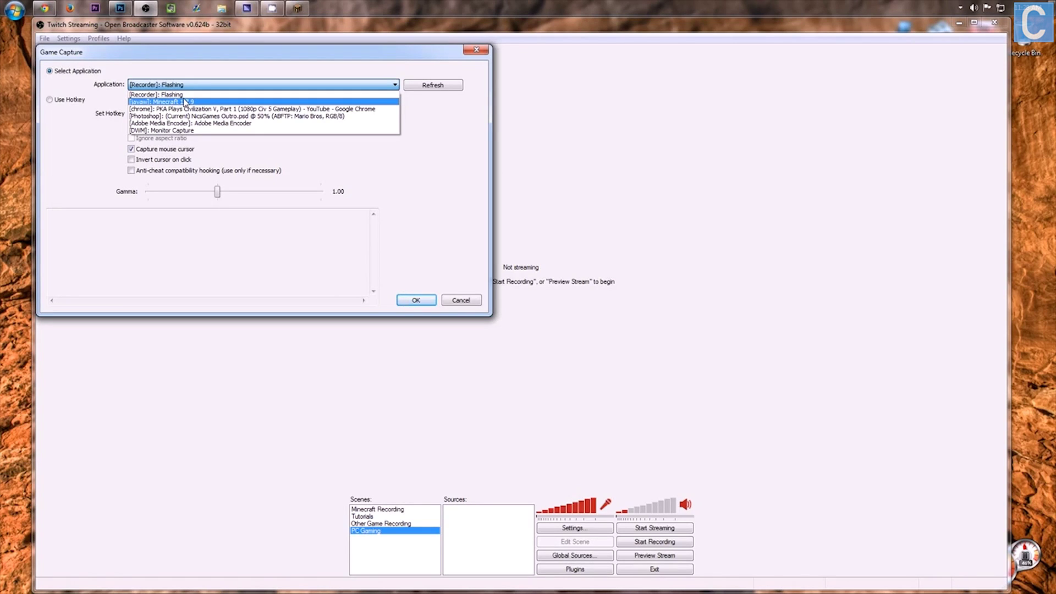
pyautogui.click(186, 102)
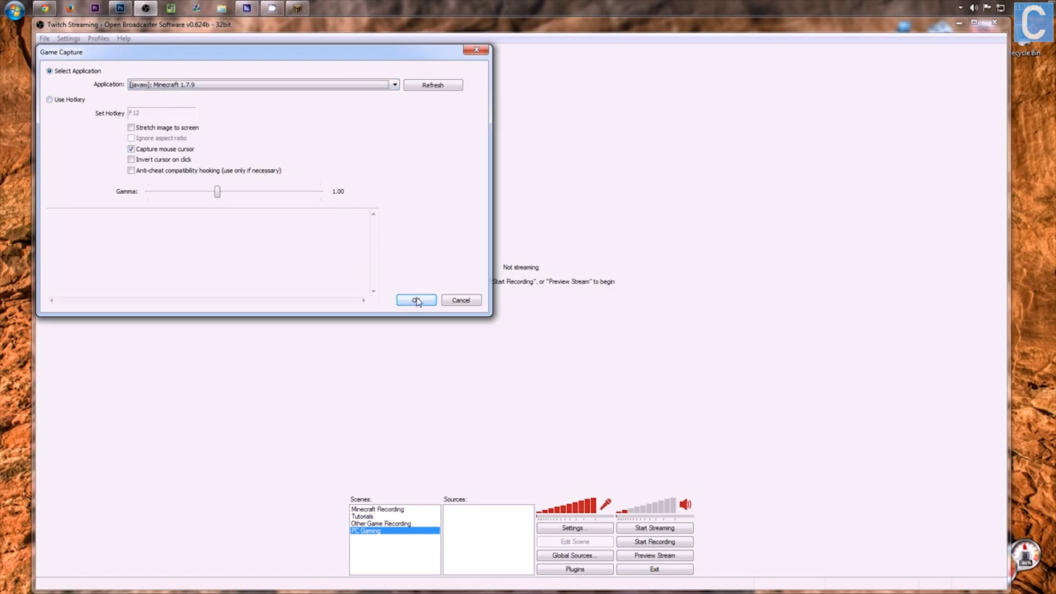
pyautogui.click(416, 300)
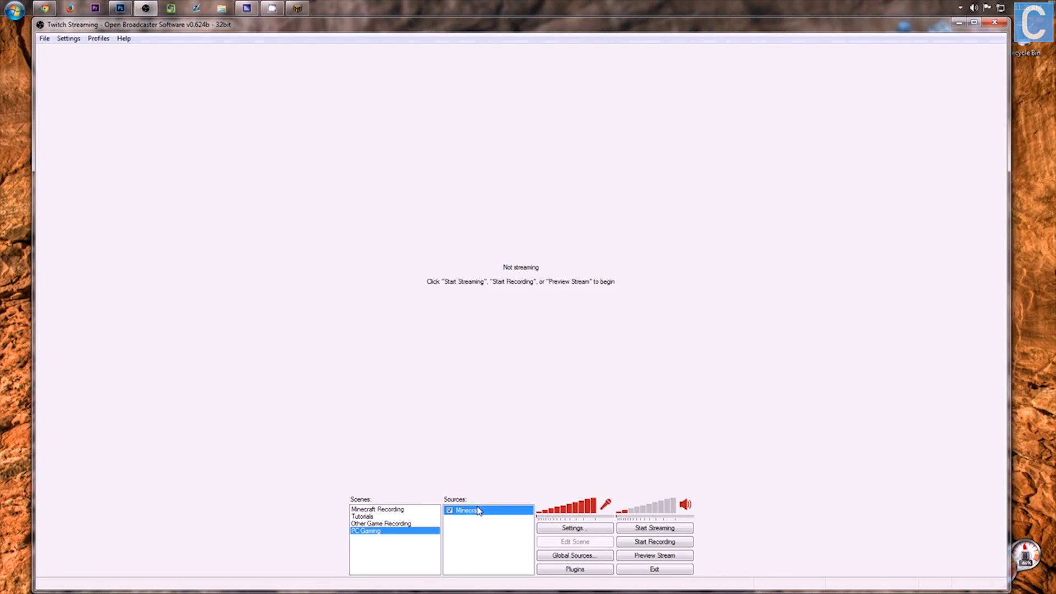
pyautogui.click(658, 556)
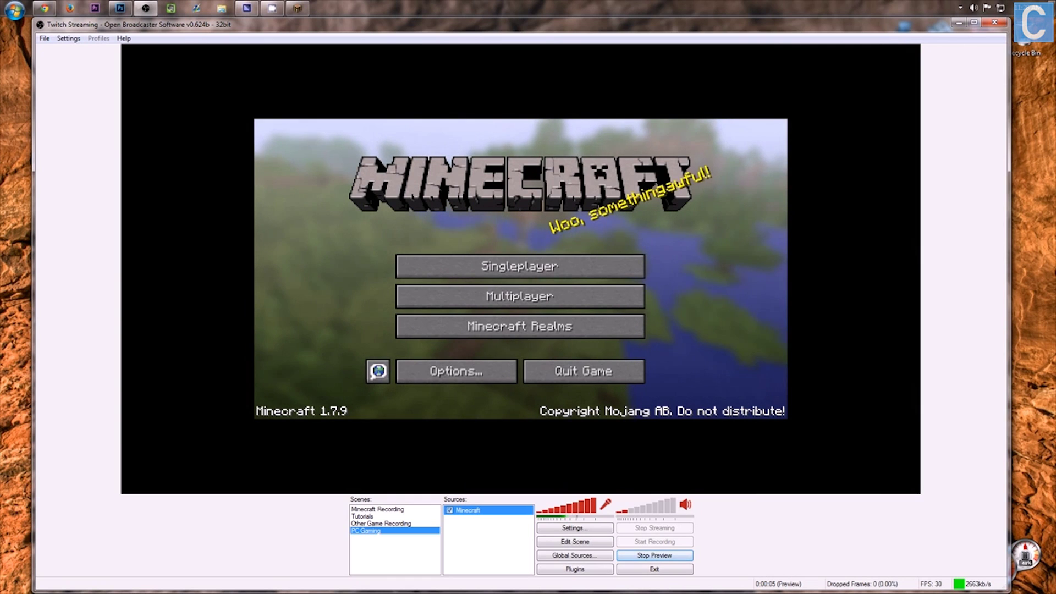
# - Move the Minecraft window over the preview to check it, return to OBS, and enable scene editing
pyautogui.hotkey('alt', 'Tab')
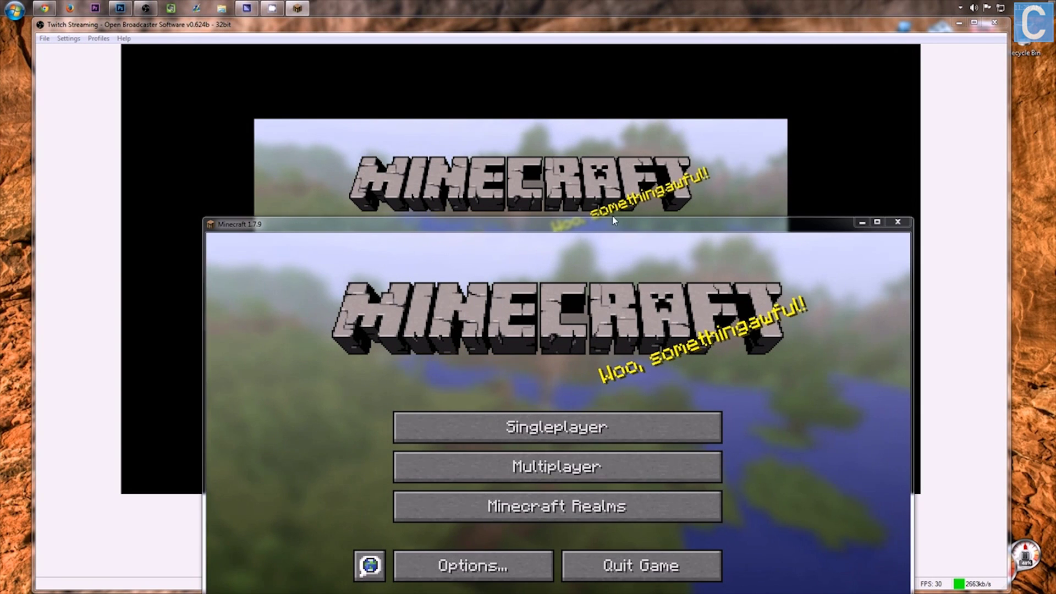
pyautogui.moveTo(609, 221); pyautogui.dragTo(568, 92)
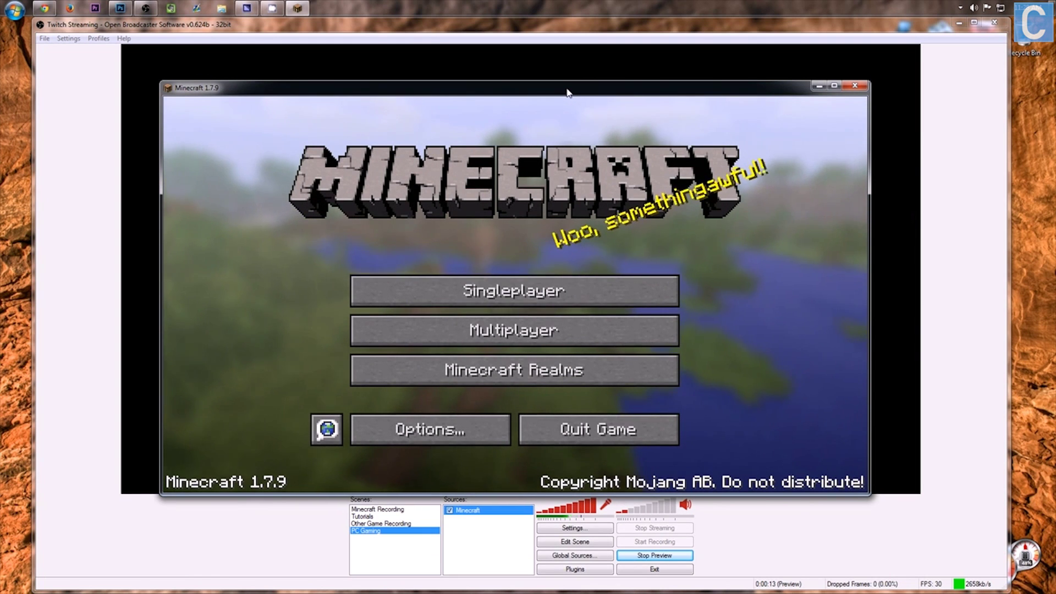
pyautogui.click(567, 75)
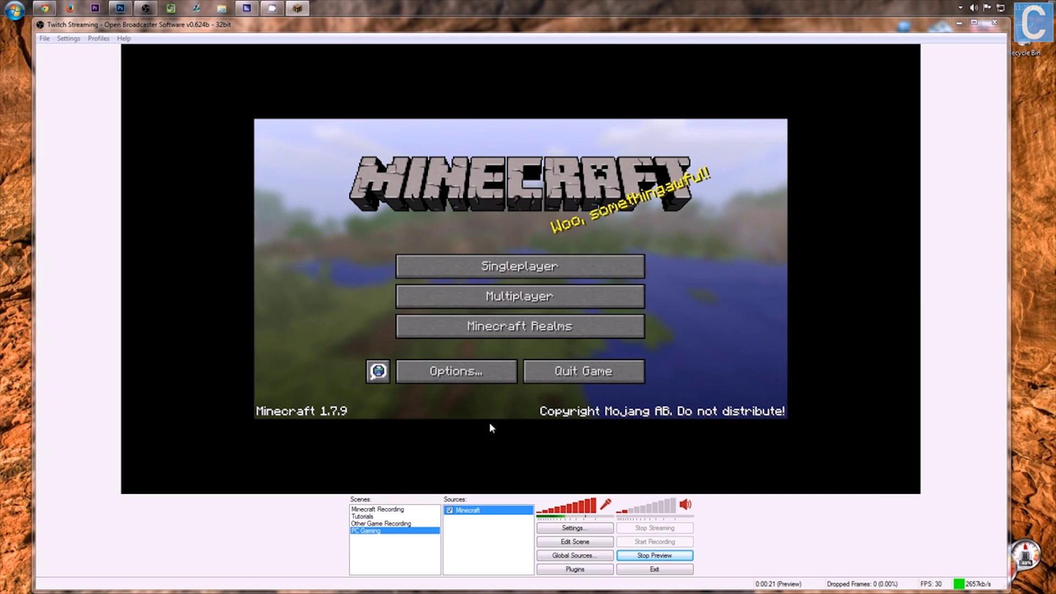
pyautogui.click(565, 542)
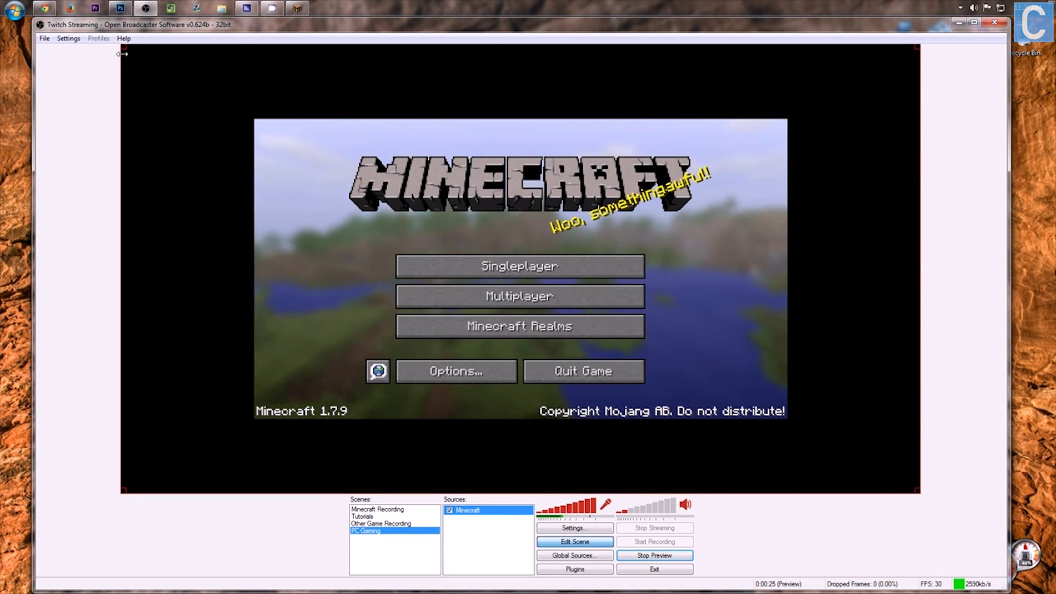
pyautogui.moveTo(122, 46)
pyautogui.mouseDown()
pyautogui.moveTo(68, 16)
pyautogui.moveTo(5, 2)
pyautogui.mouseUp()
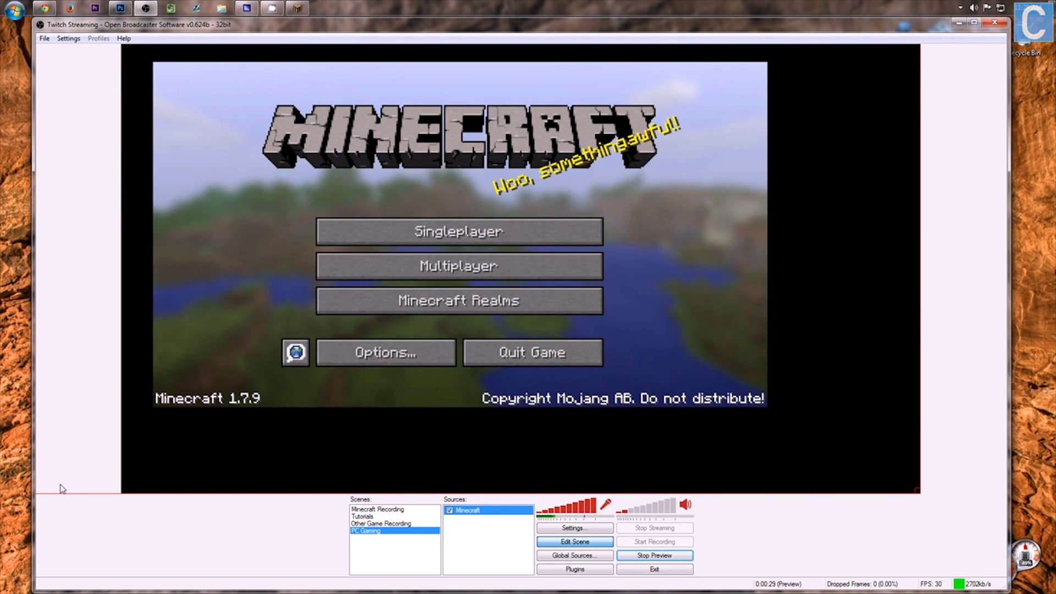
pyautogui.moveTo(918, 493)
pyautogui.mouseDown()
pyautogui.moveTo(1034, 553)
pyautogui.moveTo(919, 493)
pyautogui.mouseUp()
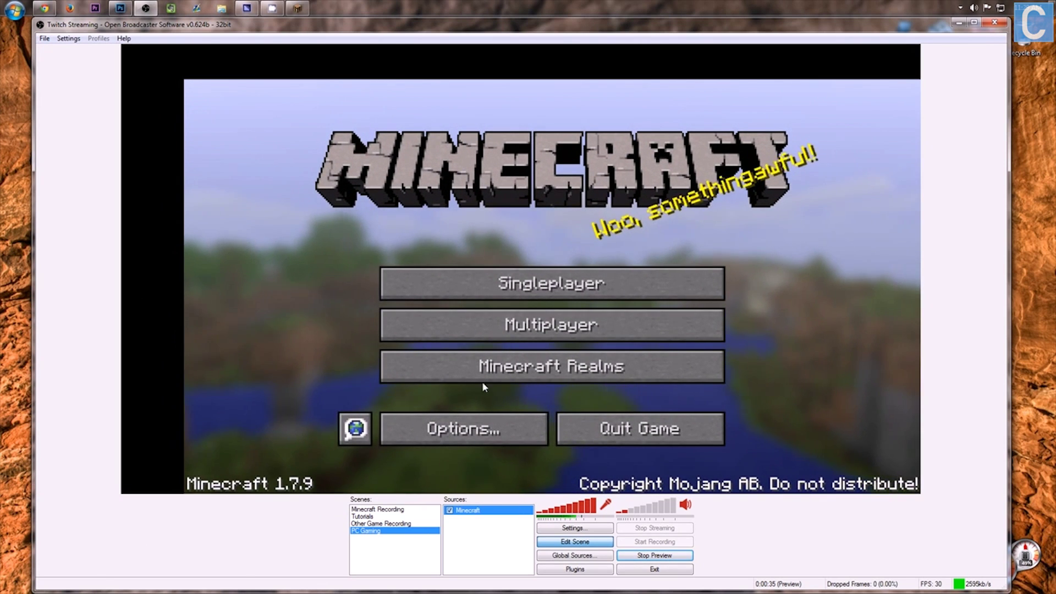
pyautogui.moveTo(388, 219); pyautogui.dragTo(352, 197)
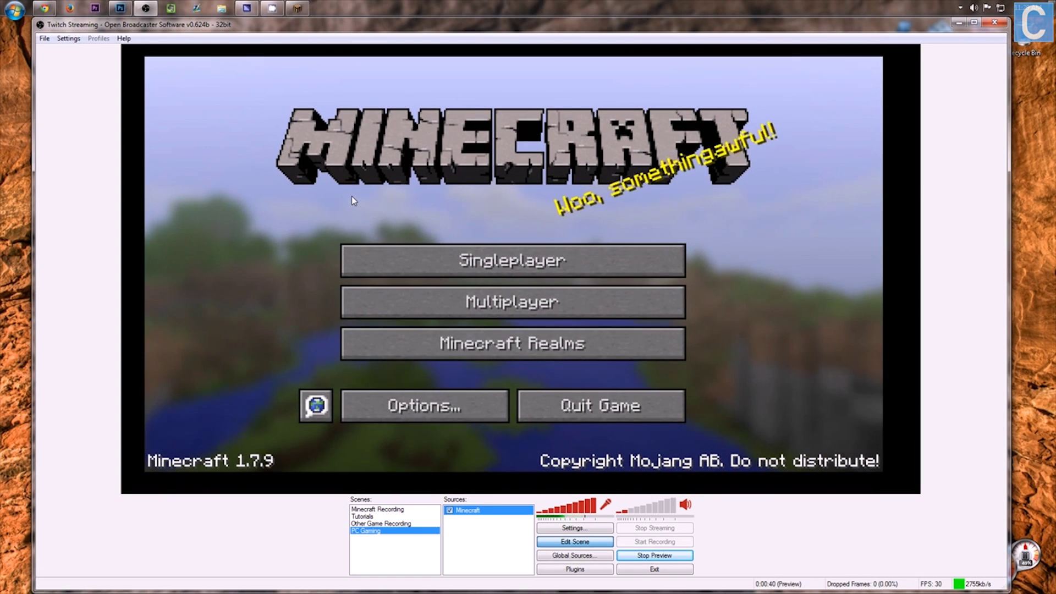
pyautogui.rightClick(484, 427)
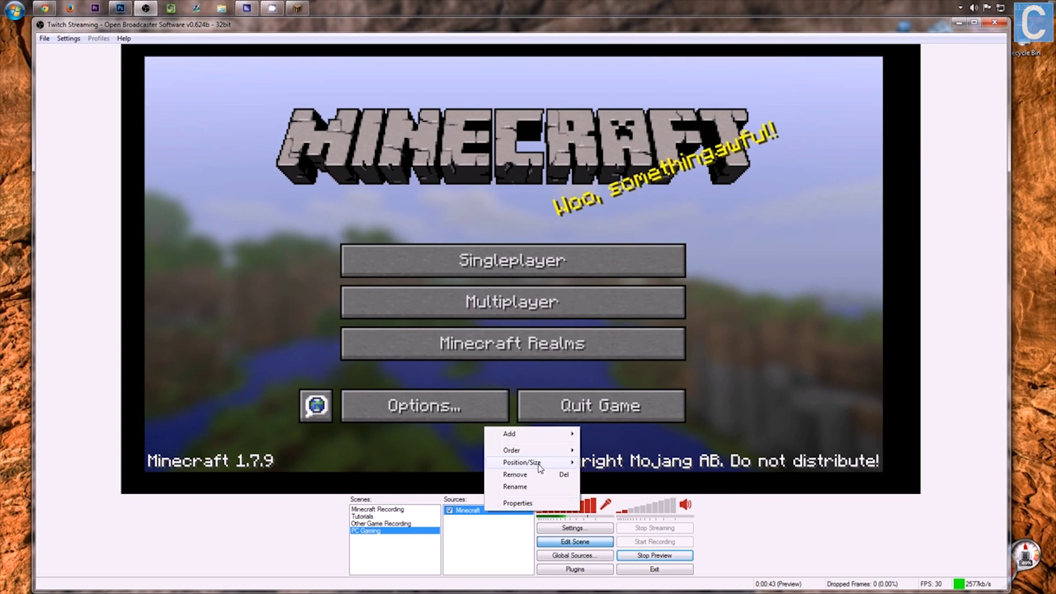
pyautogui.moveTo(558, 466)
pyautogui.click(610, 474)
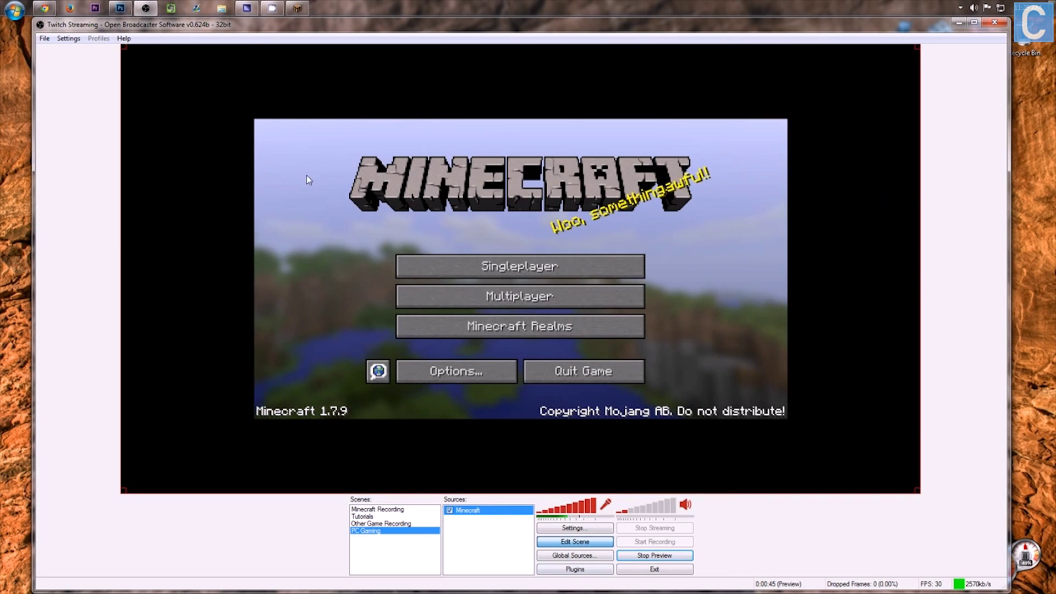
pyautogui.click(585, 543)
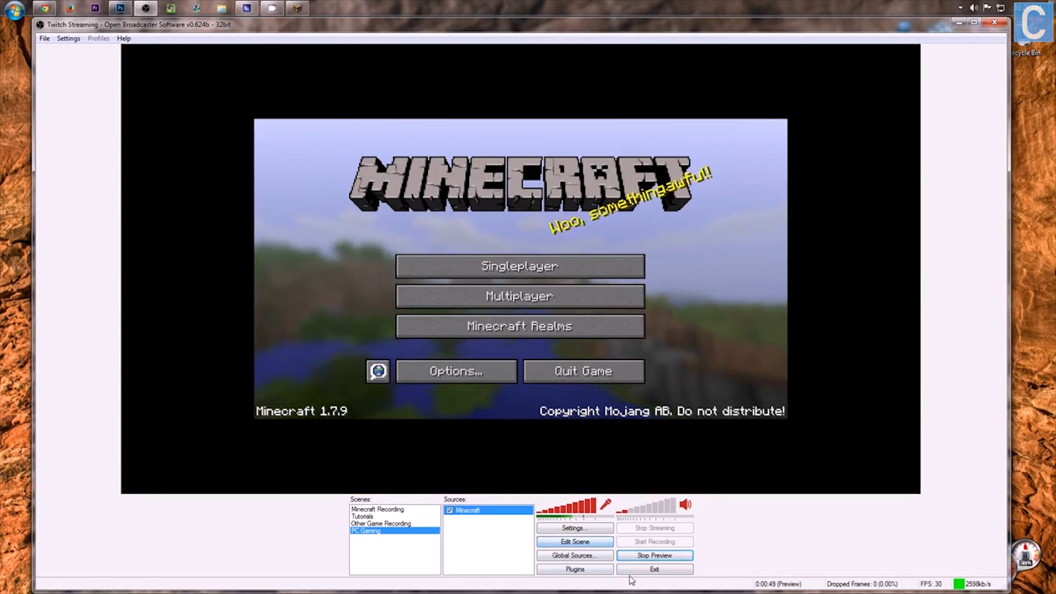
# - Stop the preview and create a new 'PC Gaming' settings profile, showing its Encoding page
pyautogui.click(631, 557)
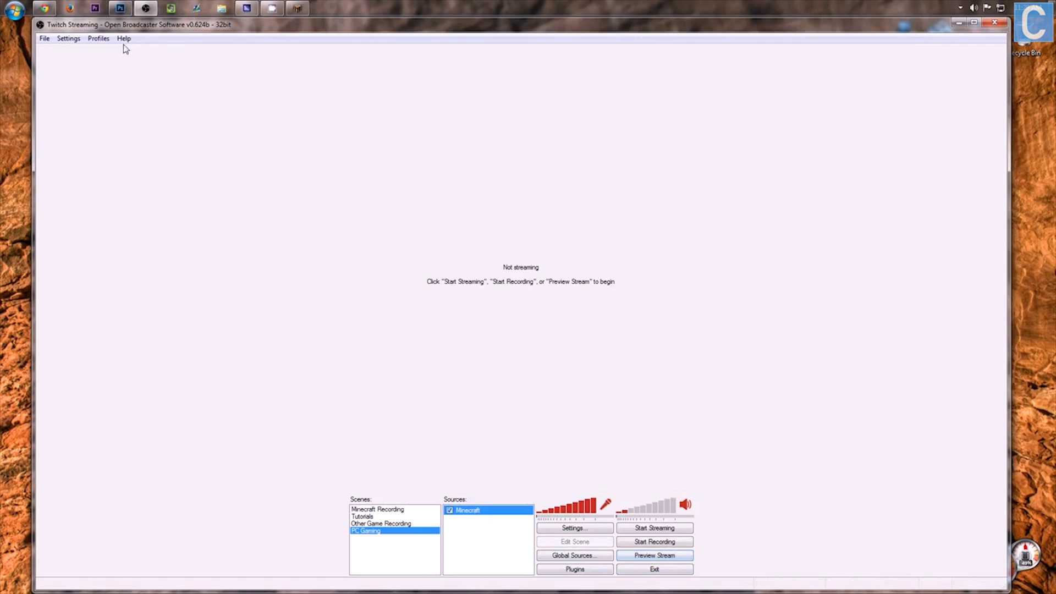
pyautogui.click(92, 39)
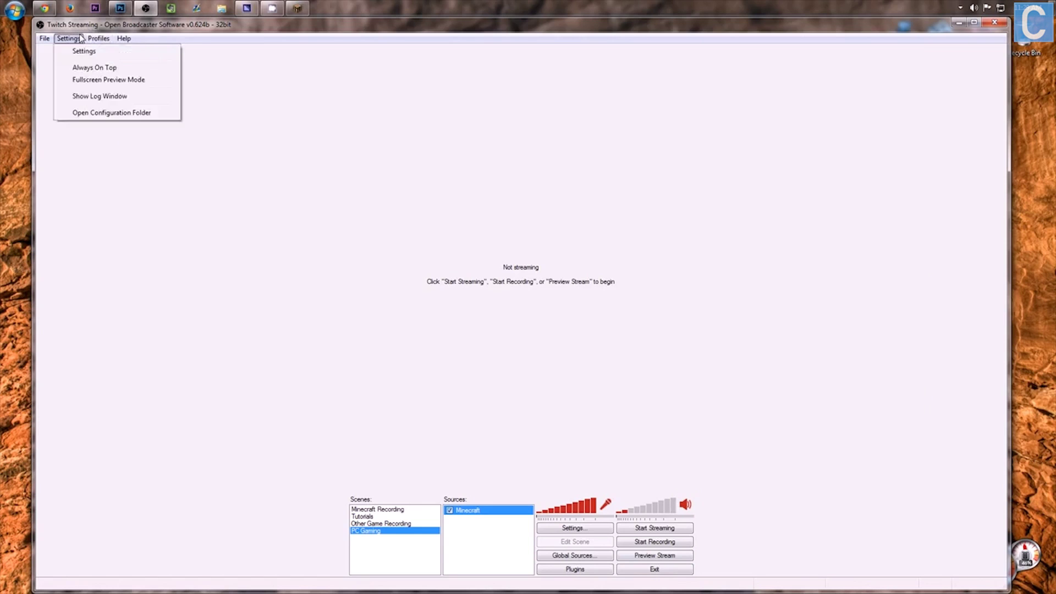
pyautogui.click(77, 50)
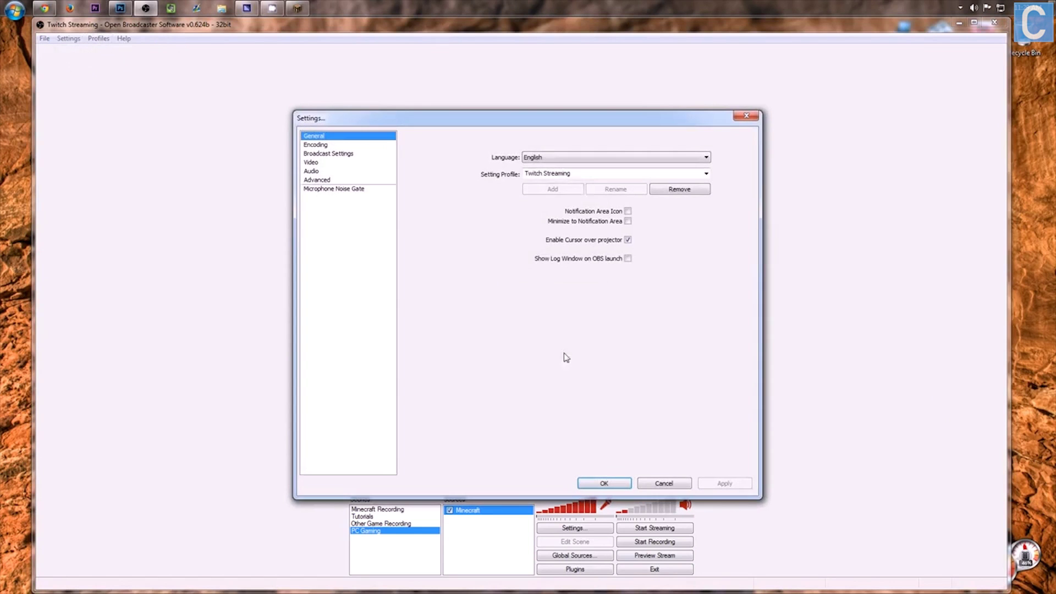
pyautogui.click(579, 177)
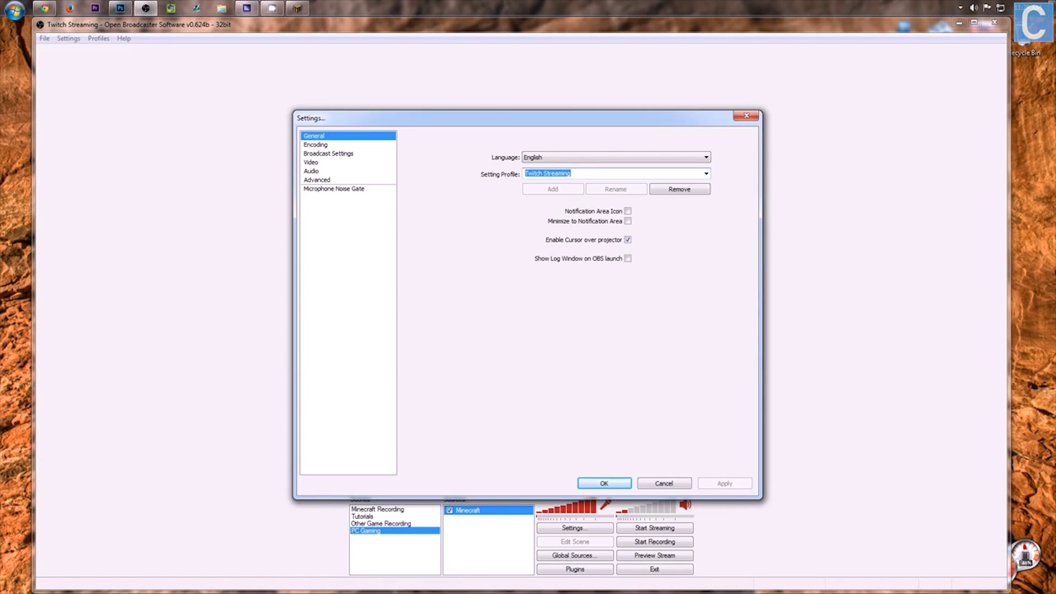
pyautogui.write('PC Gaming')
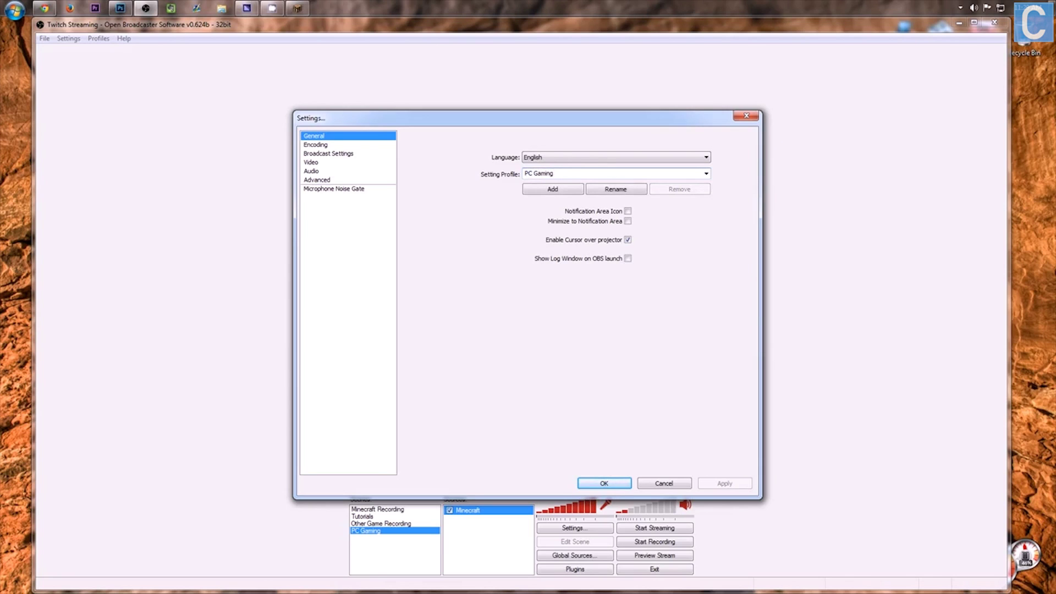
pyautogui.click(571, 193)
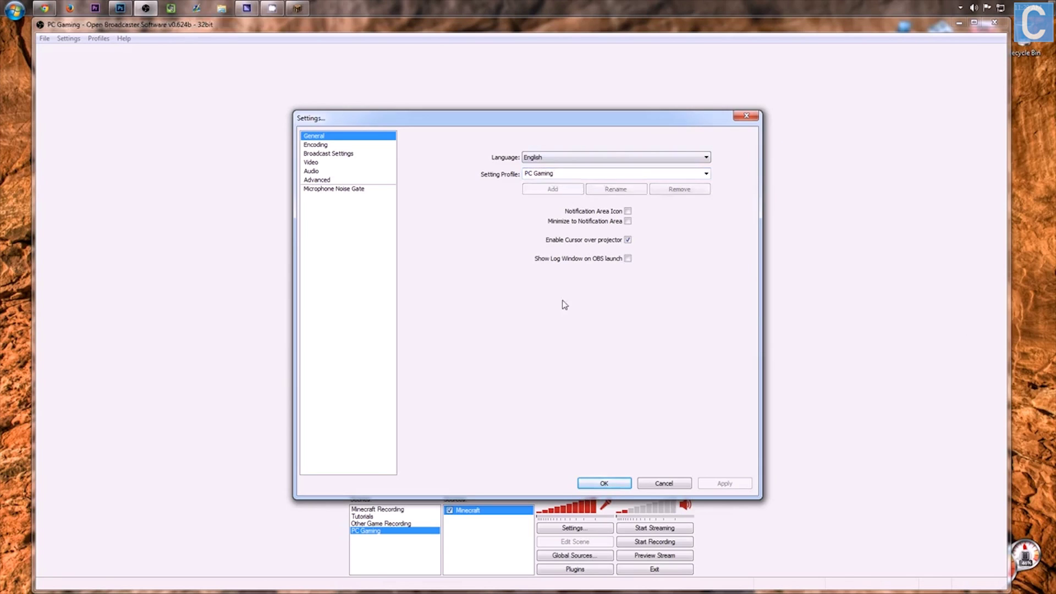
pyautogui.click(333, 145)
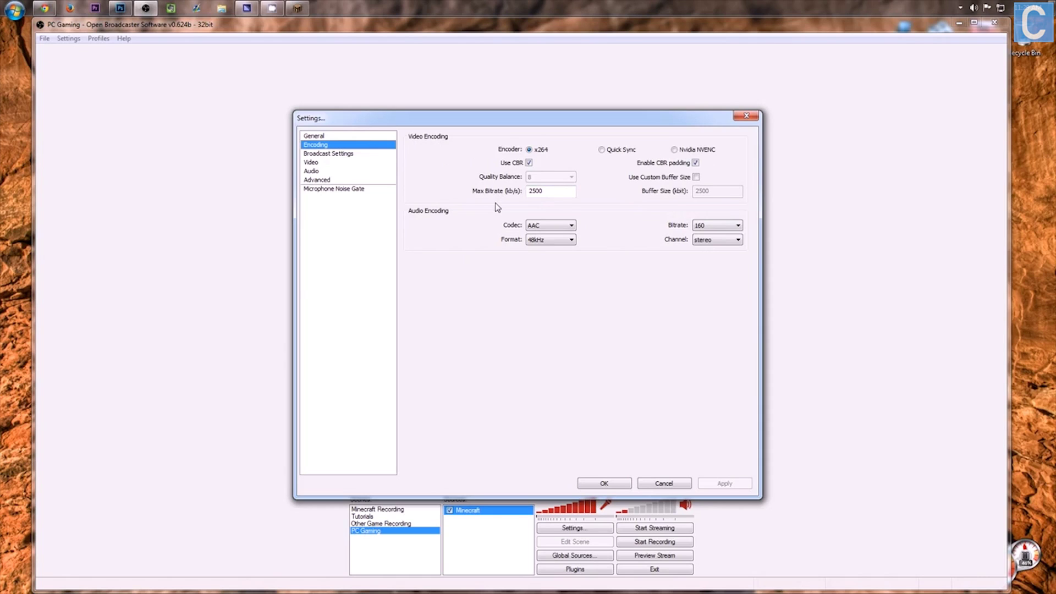
# - Set the max video bitrate to 5000
pyautogui.doubleClick(543, 191)
pyautogui.write('500')
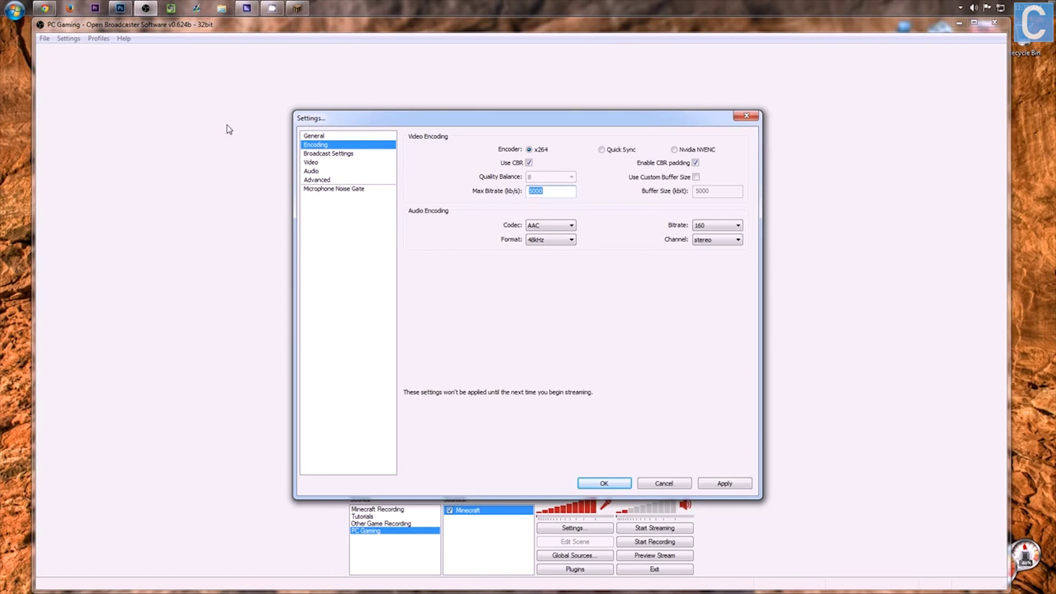
pyautogui.write('150')
pyautogui.hotkey('ctrl', 'a')
pyautogui.write('50')
# - Keep the audio sample rate at 48kHz after briefly trying 44.1kHz
pyautogui.click(533, 226)
pyautogui.click(538, 242)
pyautogui.click(538, 242)
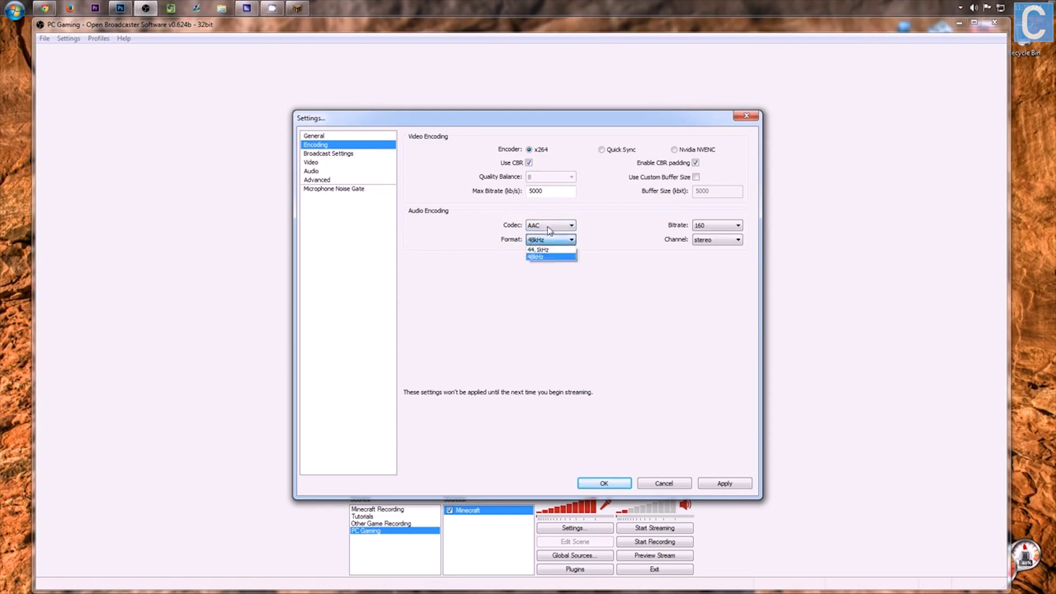
pyautogui.click(540, 259)
pyautogui.click(552, 242)
pyautogui.click(533, 252)
pyautogui.click(538, 240)
pyautogui.click(538, 258)
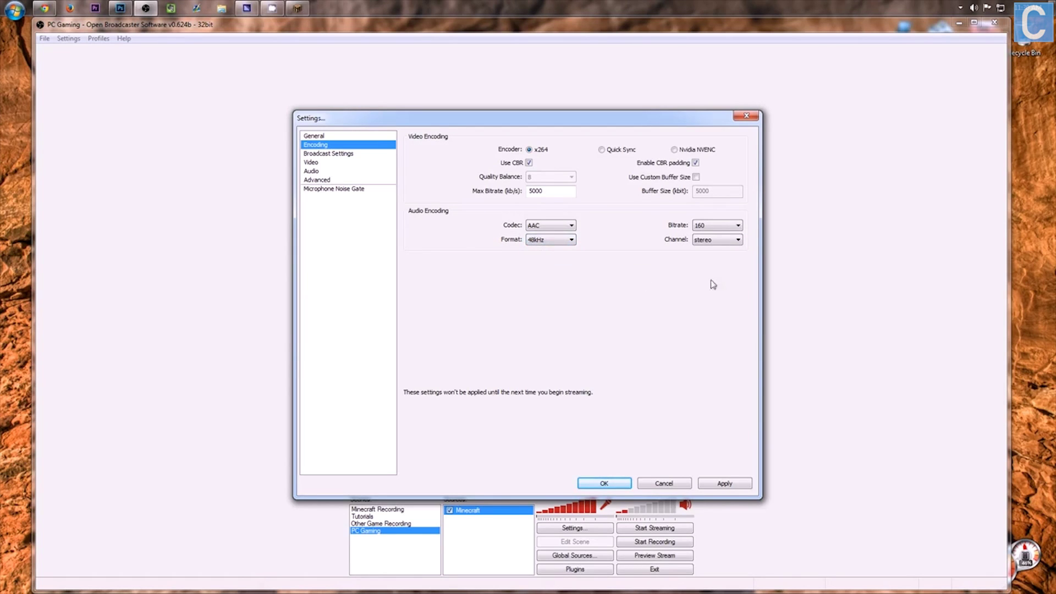
# - Set the audio bitrate to 320 with stereo channels and save the encoding changes
pyautogui.click(702, 230)
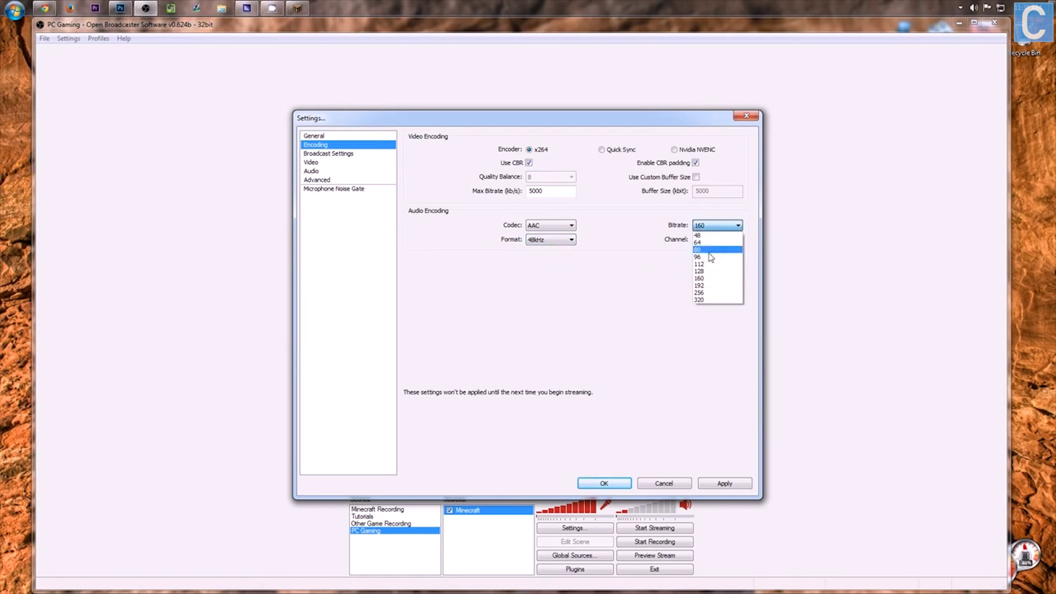
pyautogui.click(700, 299)
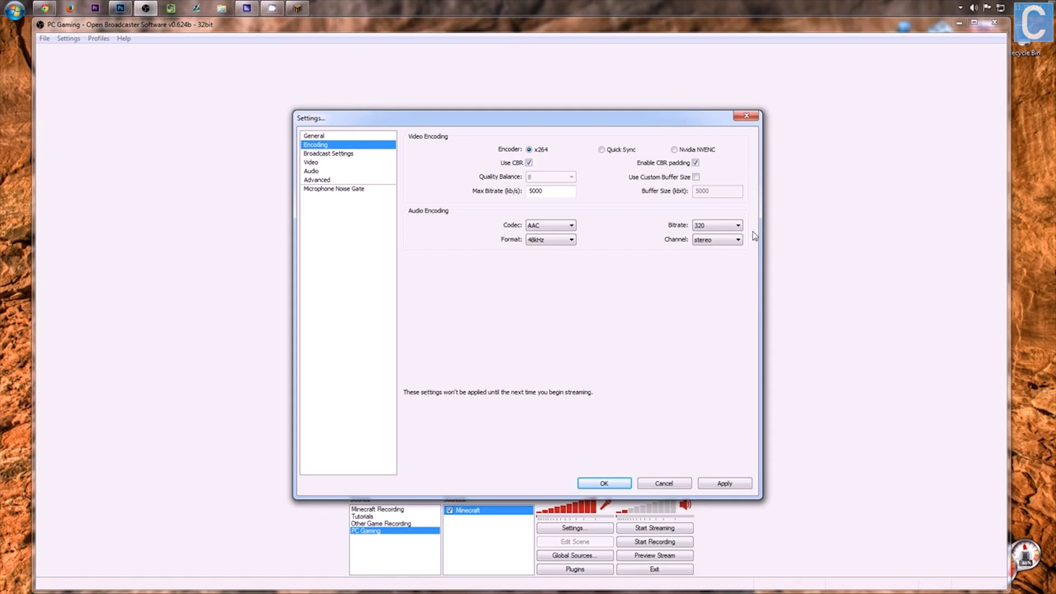
pyautogui.click(717, 240)
pyautogui.click(731, 258)
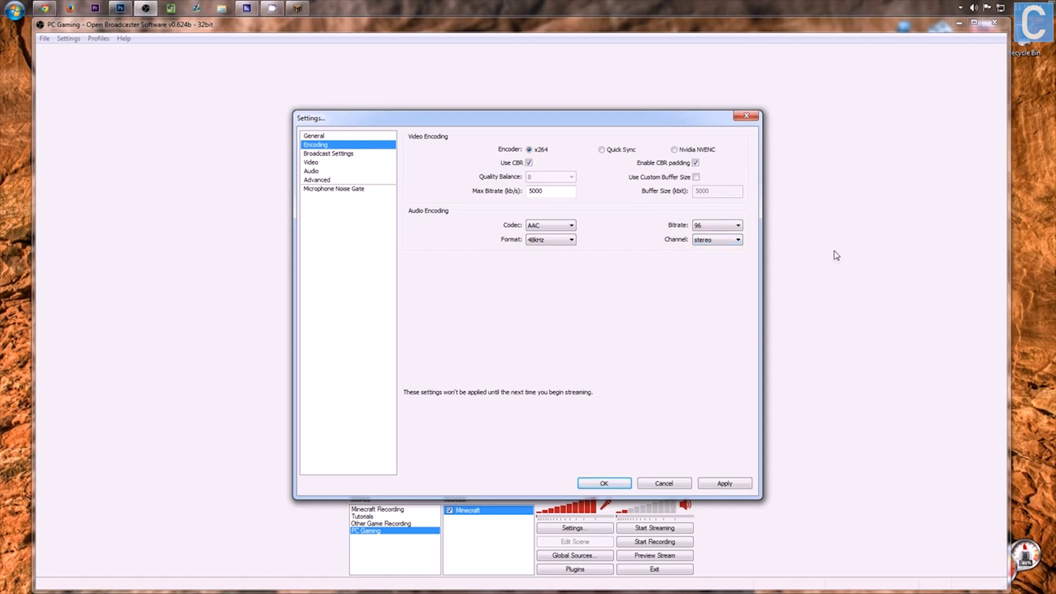
pyautogui.click(738, 225)
pyautogui.click(709, 300)
pyautogui.click(712, 241)
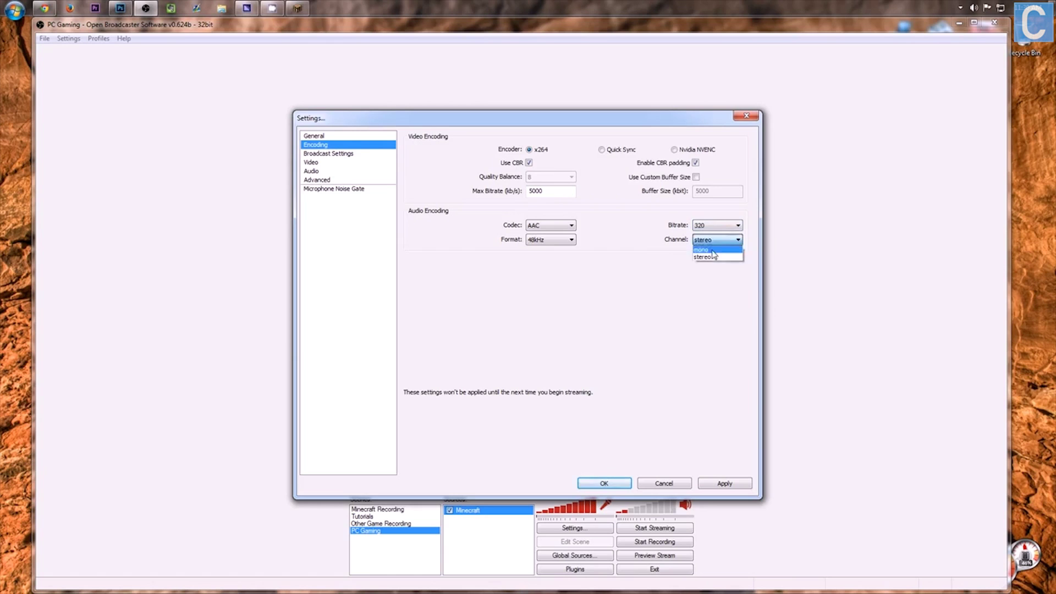
pyautogui.click(671, 254)
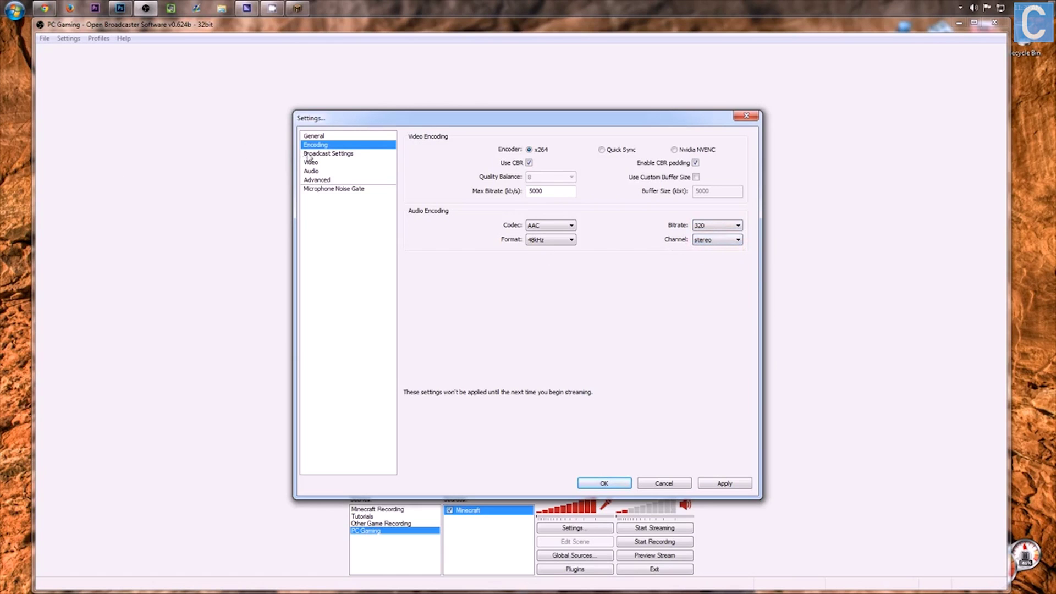
pyautogui.click(325, 153)
pyautogui.click(485, 347)
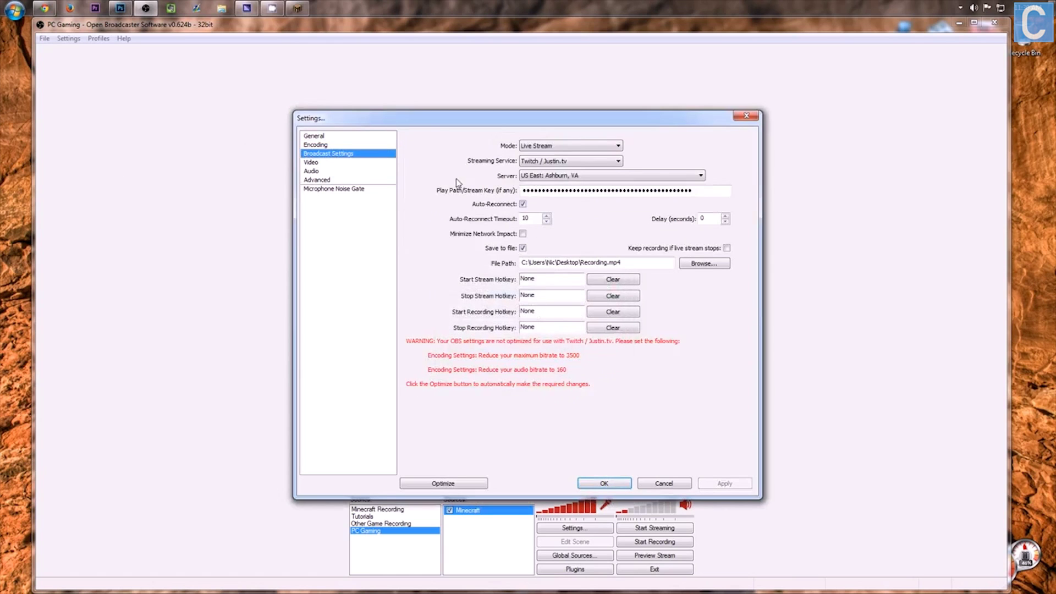
# - Switch to File Output Only mode, saving to Recording.mp4 on the Desktop
pyautogui.click(537, 148)
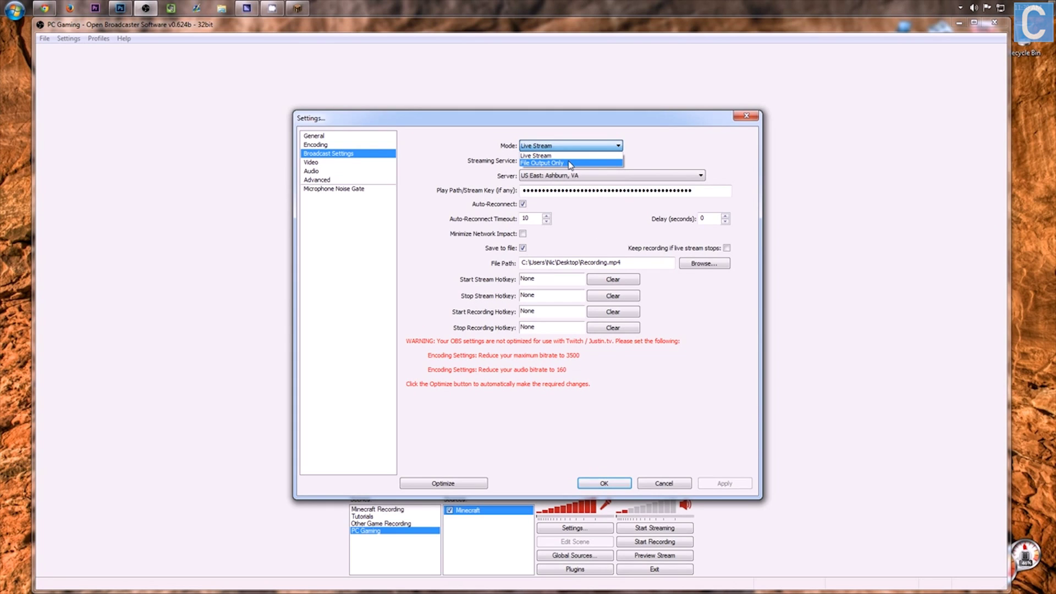
pyautogui.click(570, 163)
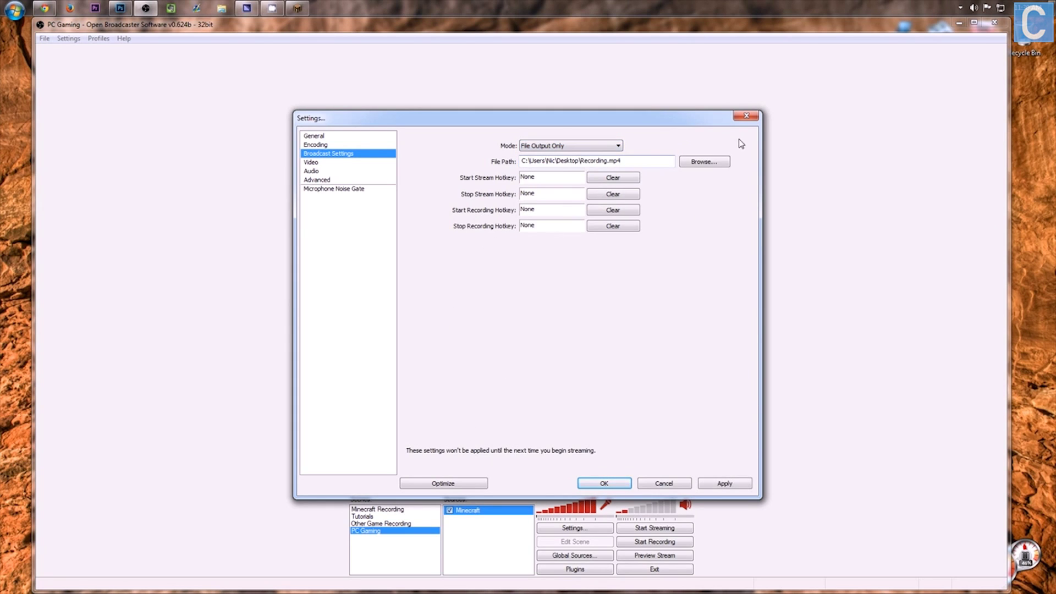
pyautogui.click(704, 162)
pyautogui.click(341, 202)
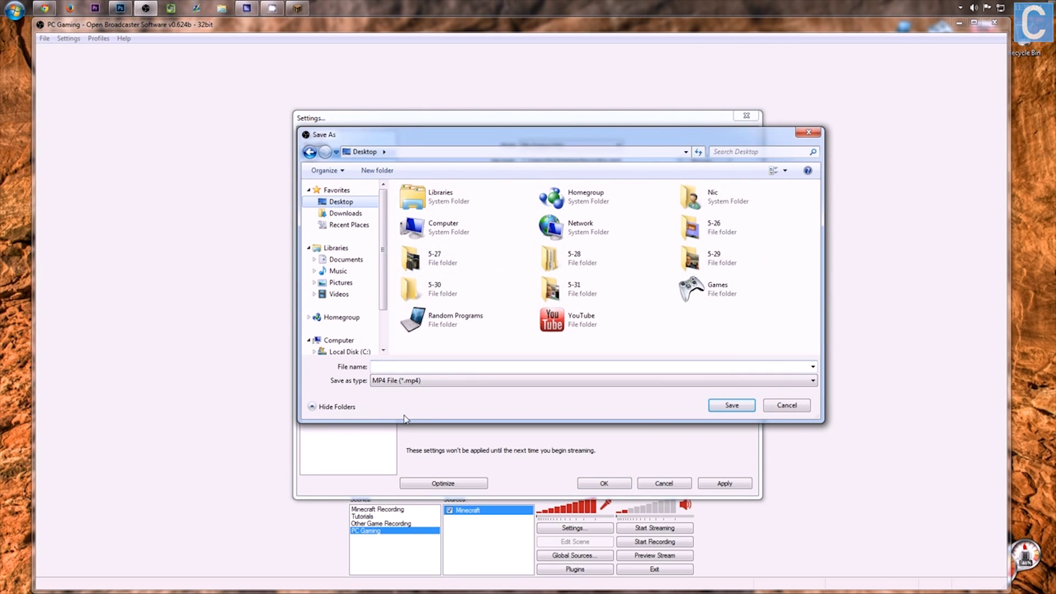
pyautogui.click(392, 366)
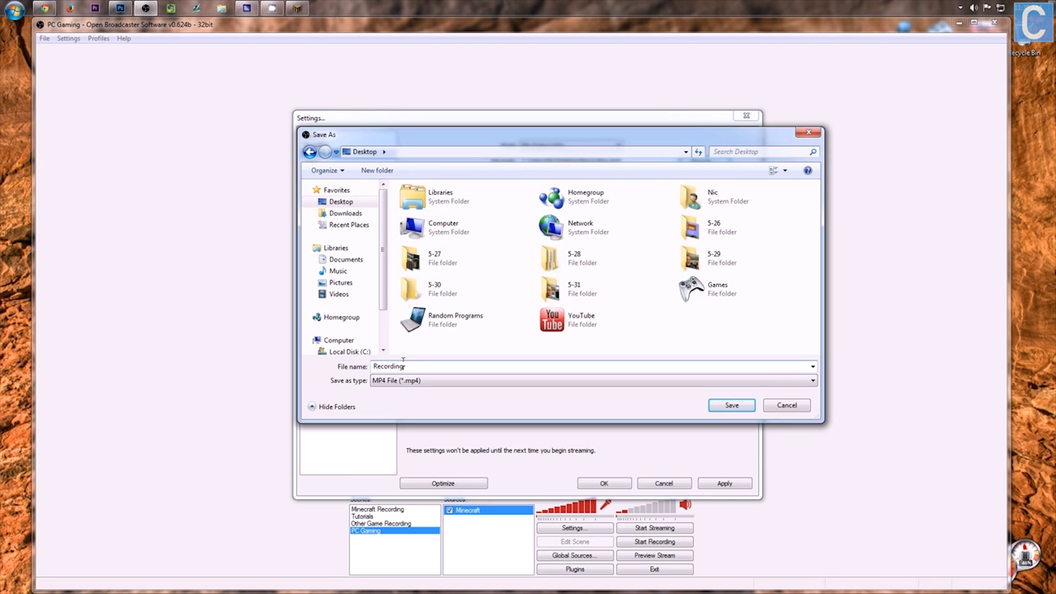
pyautogui.press('Return')
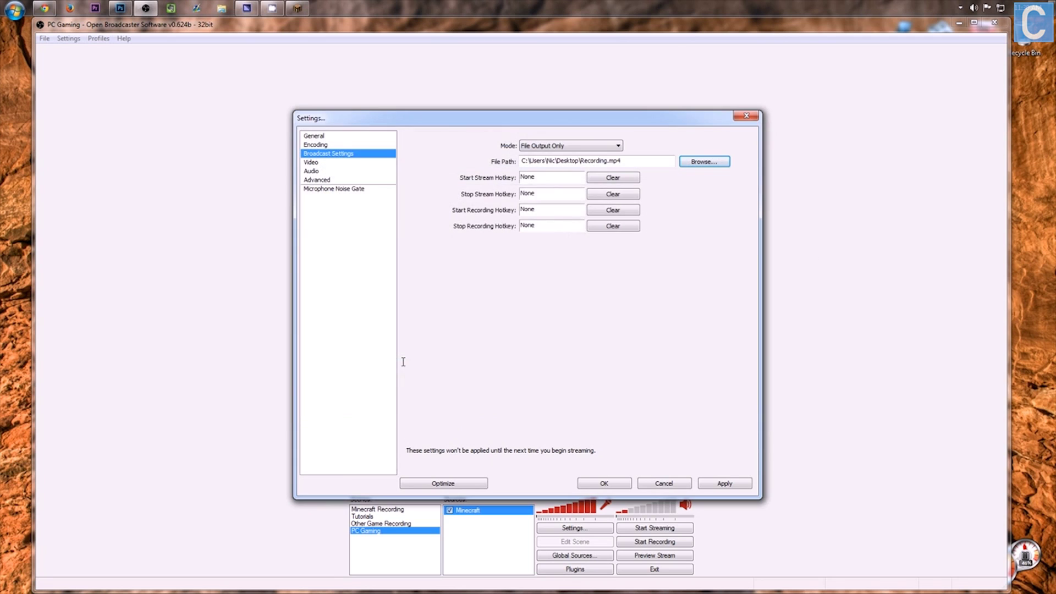
pyautogui.click(337, 164)
# - Save the broadcast changes, then set the base resolution to 1280 x 720 and apply it
pyautogui.click(484, 347)
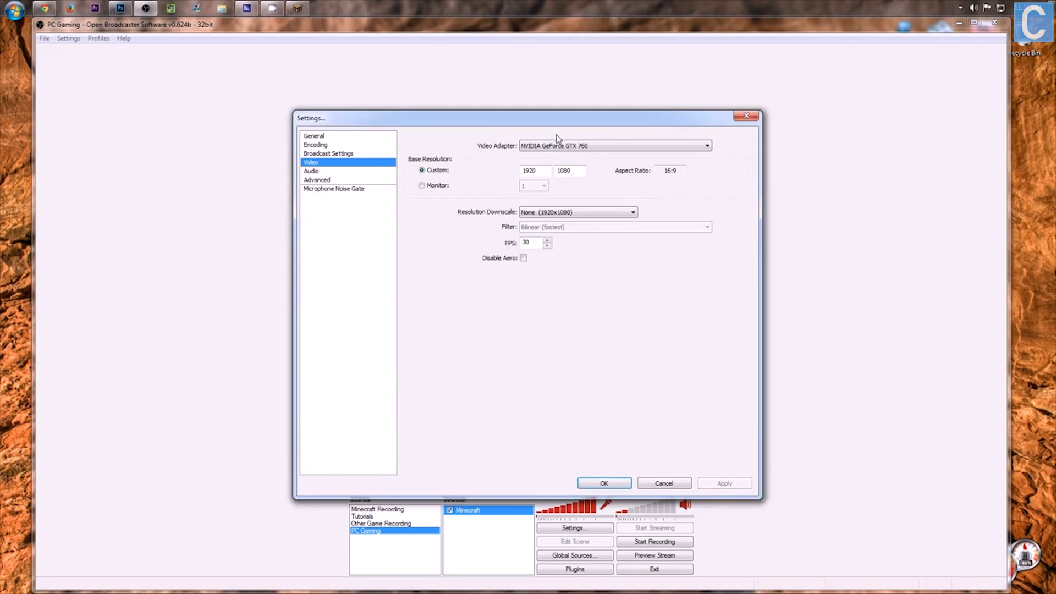
pyautogui.doubleClick(530, 170)
pyautogui.moveTo(1055, 142); pyautogui.dragTo(235, 110)
pyautogui.moveTo(236, 110); pyautogui.dragTo(219, 107)
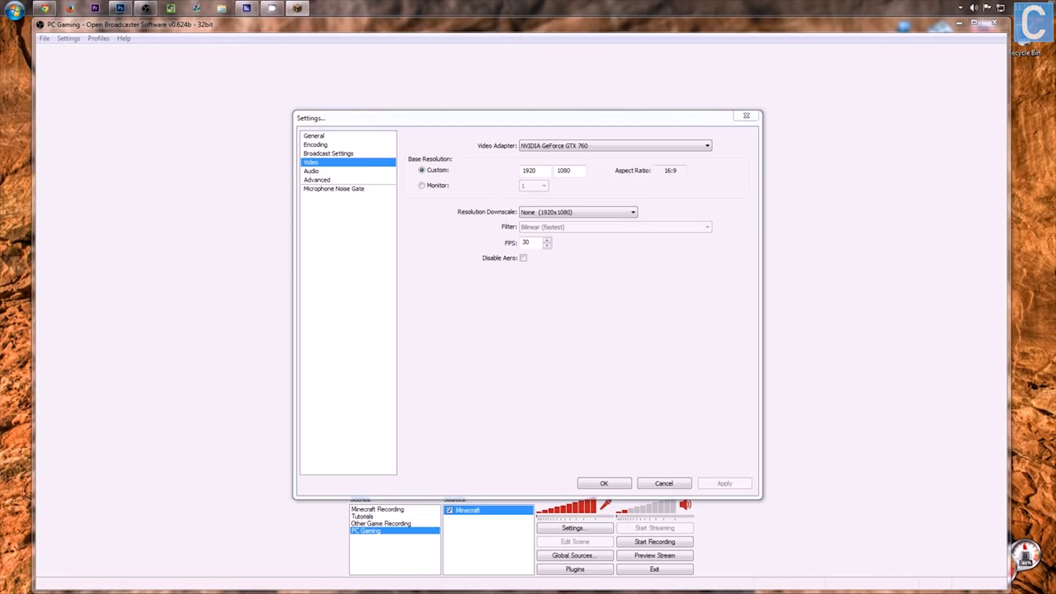
pyautogui.doubleClick(550, 168)
pyautogui.write('1280')
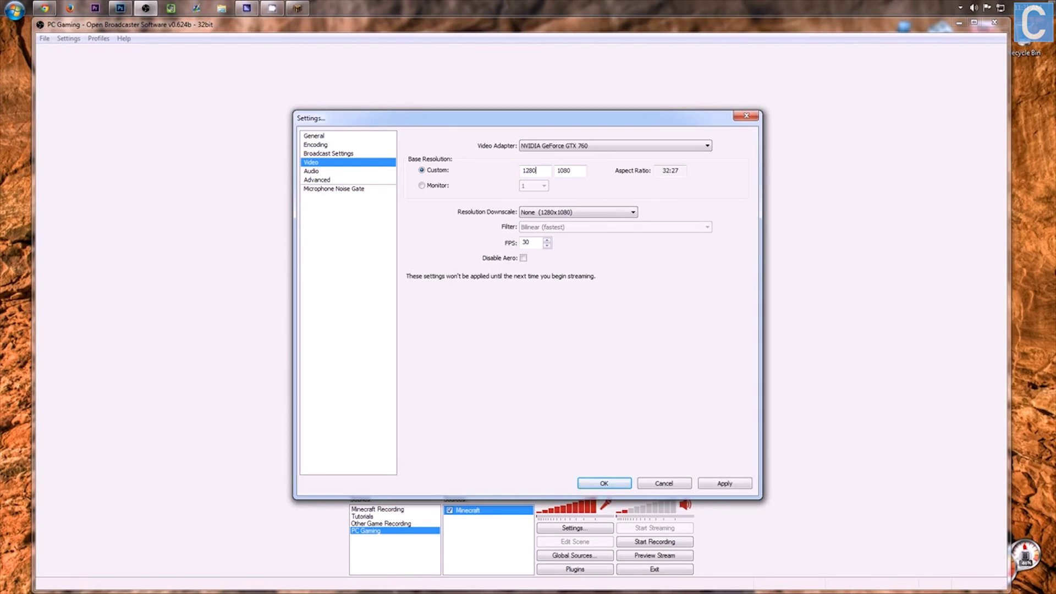
pyautogui.press('Tab')
pyautogui.write('720')
pyautogui.press('Tab')
pyautogui.press('Tab')
pyautogui.click(716, 484)
# - Keep Microphone (Blue Snowball) as the microphone device on the Audio page
pyautogui.click(328, 171)
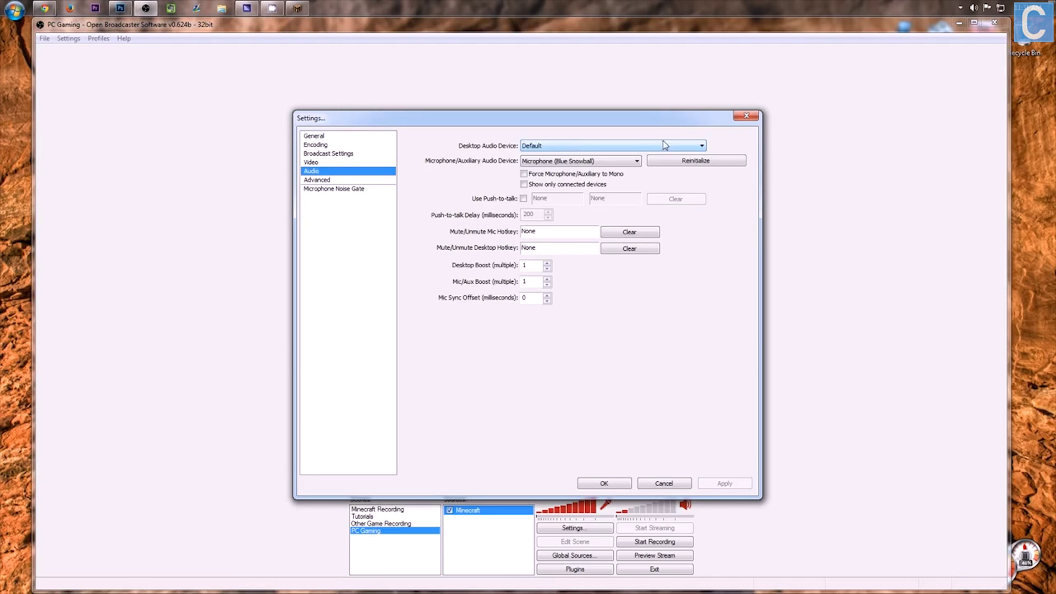
pyautogui.click(617, 163)
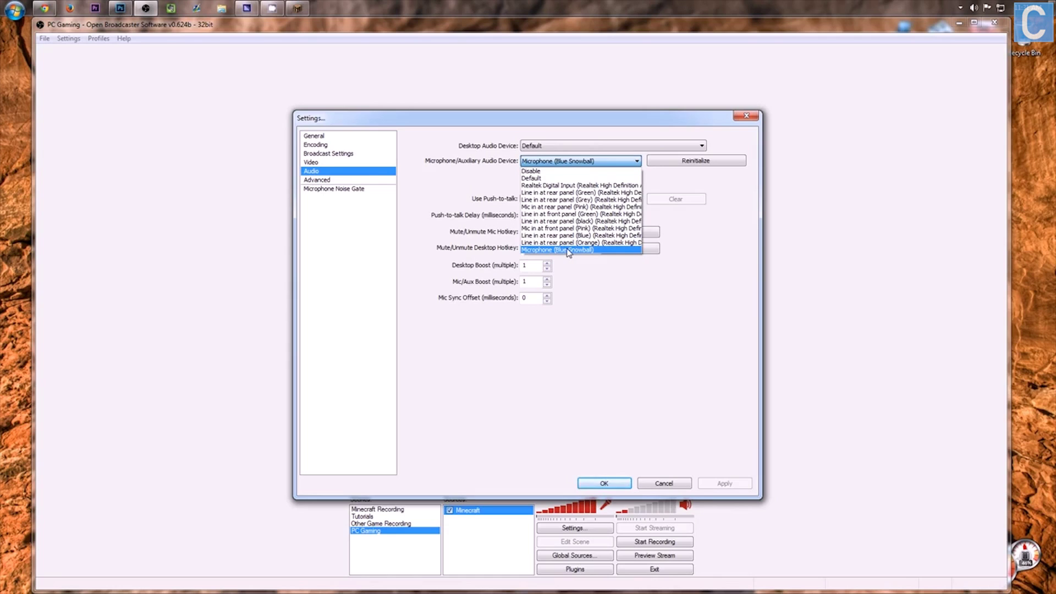
pyautogui.click(569, 250)
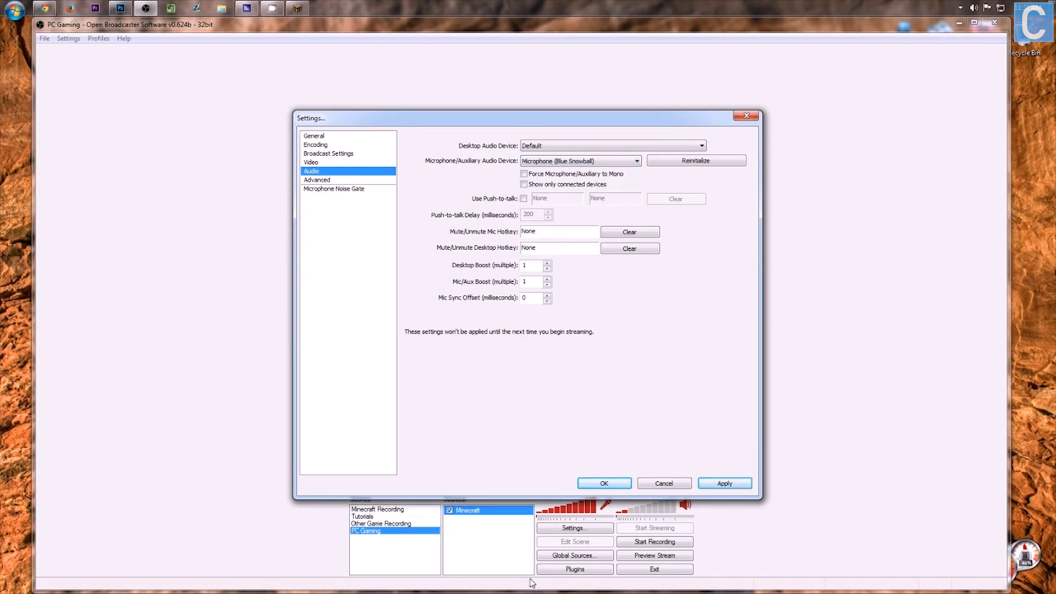
pyautogui.click(363, 180)
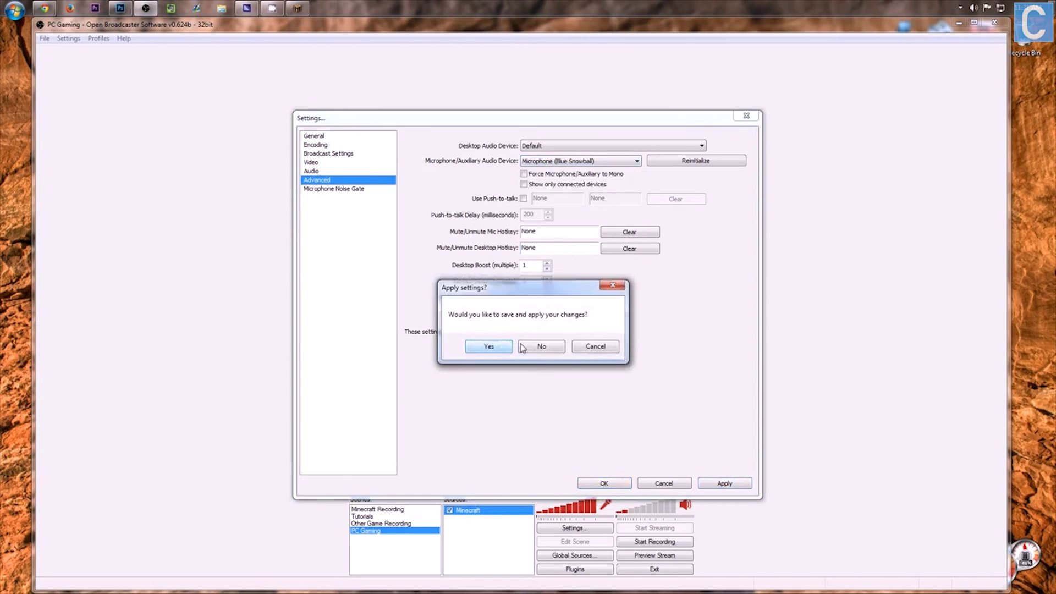
# - Answer the Apply settings? prompt to reach the Advanced settings page
pyautogui.click(521, 345)
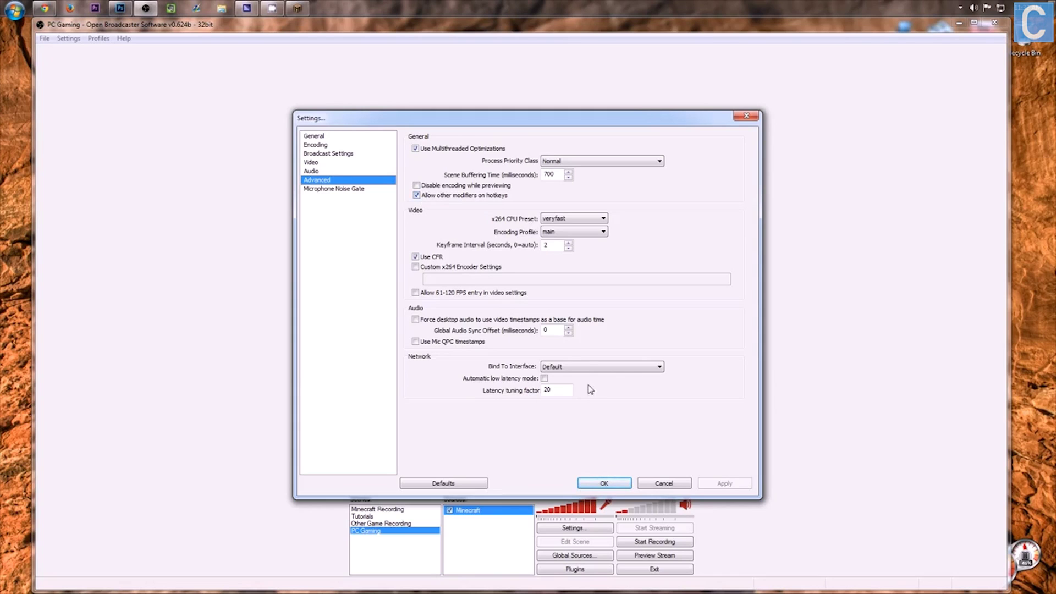
# - Close the settings with OK and stay on the PC Gaming profile after trying PC Recording
pyautogui.click(609, 484)
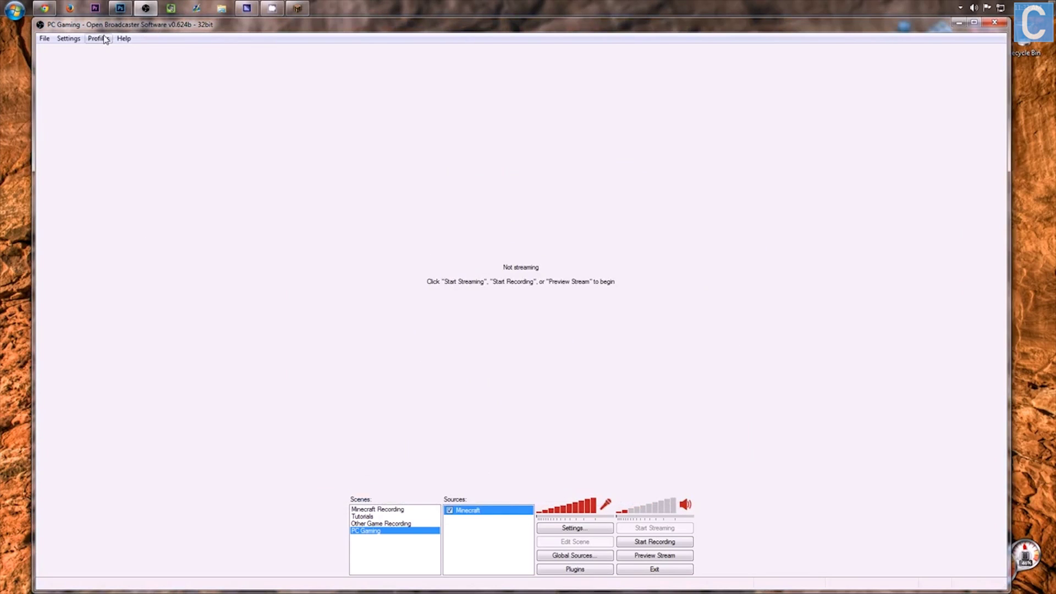
pyautogui.click(99, 39)
pyautogui.click(107, 55)
pyautogui.click(97, 38)
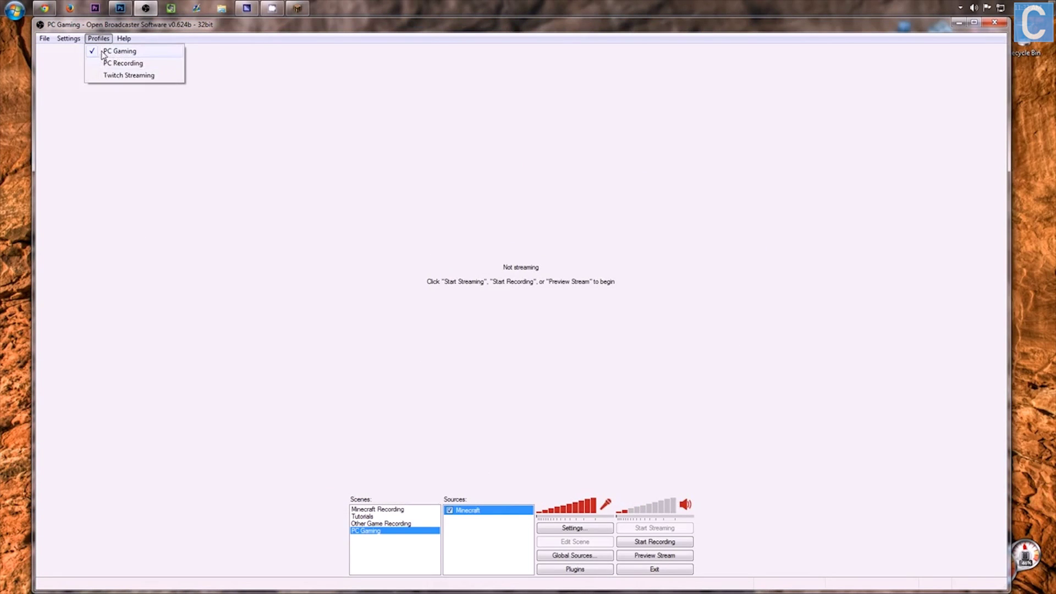
pyautogui.click(108, 64)
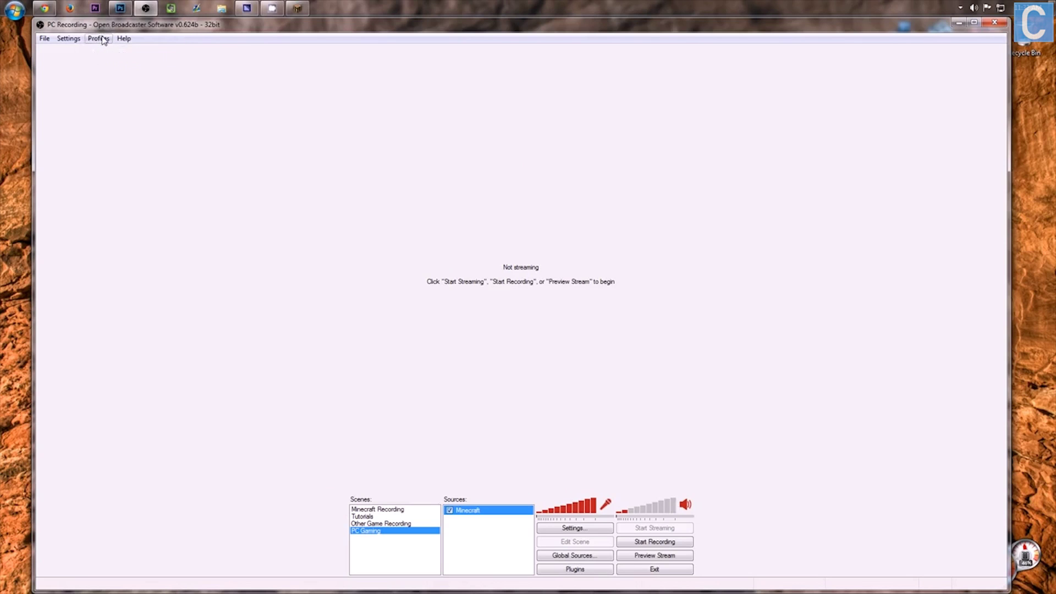
pyautogui.click(99, 39)
pyautogui.click(121, 51)
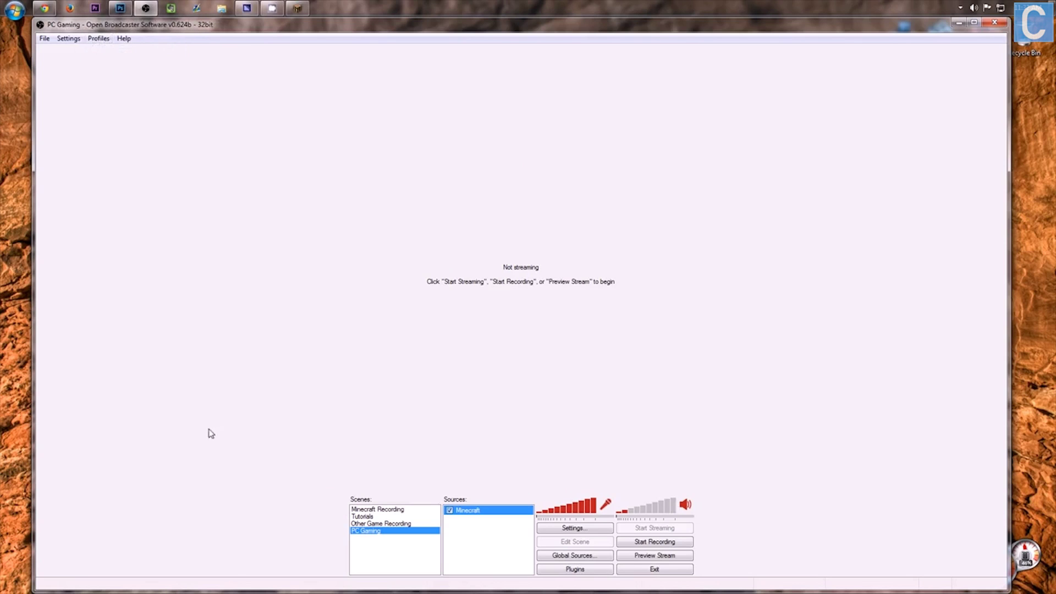
# - Start the preview and fit the Minecraft source to the screen
pyautogui.click(624, 557)
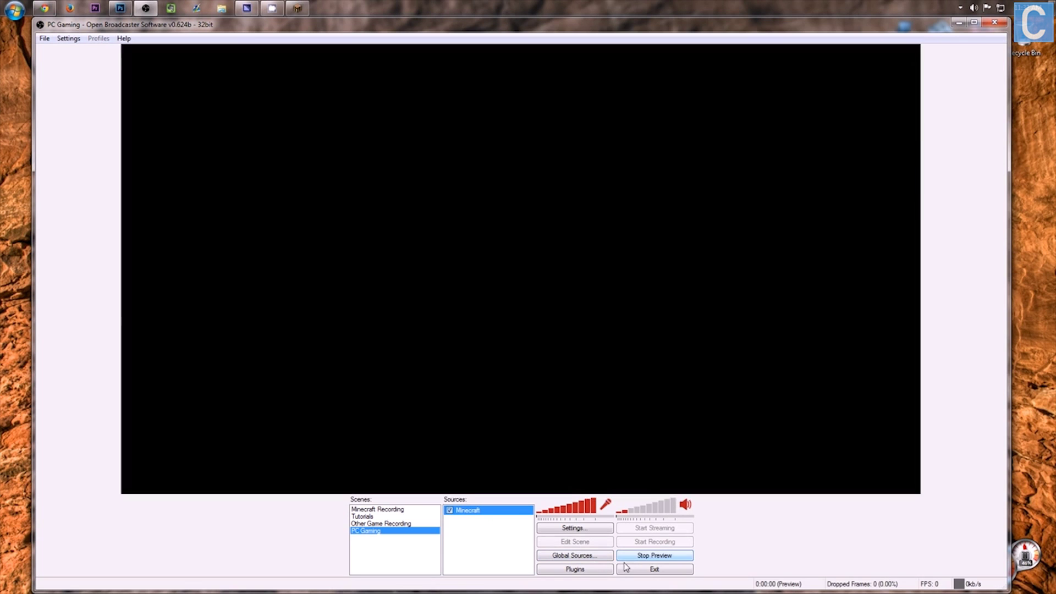
pyautogui.rightClick(477, 510)
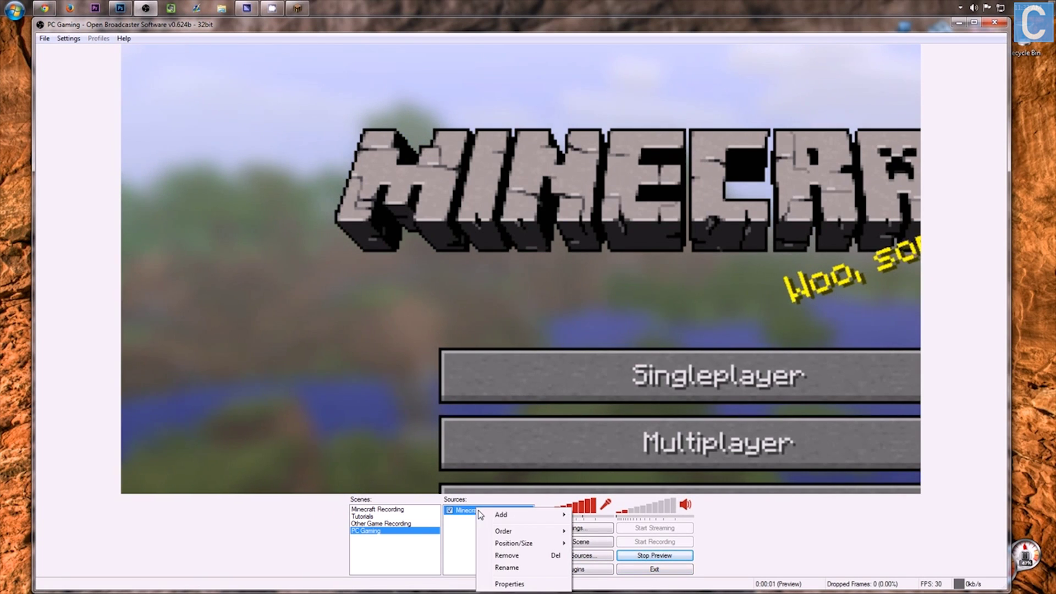
pyautogui.moveTo(514, 543)
pyautogui.click(625, 432)
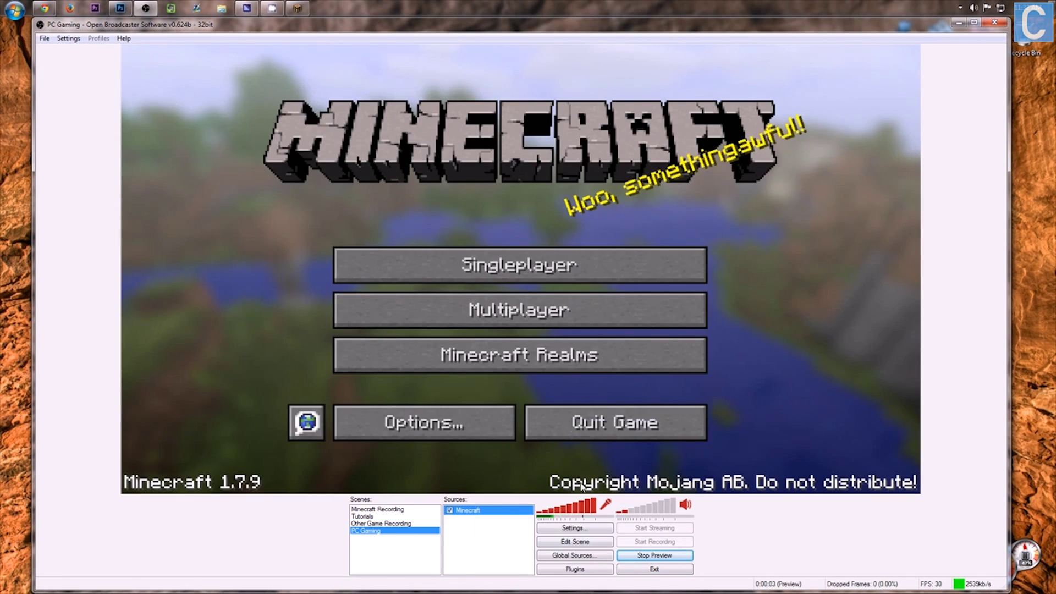